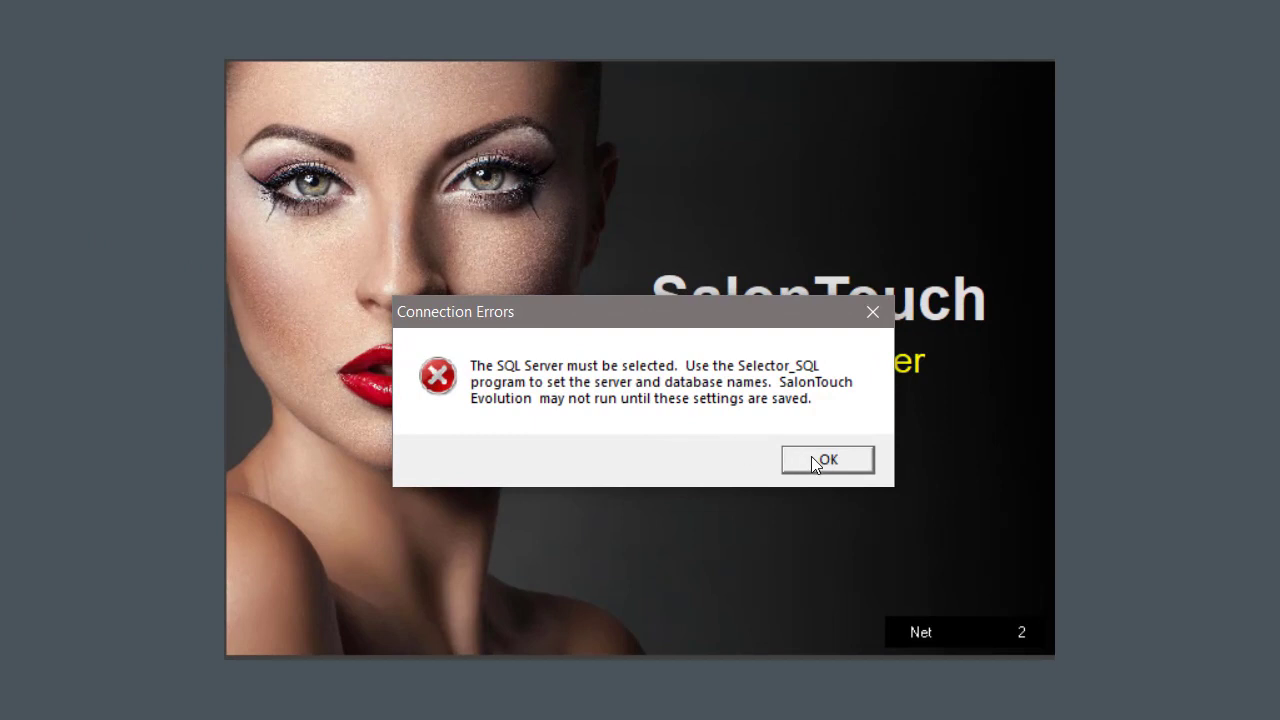
Dismiss the connection error, run ACH_Exporter_SalonTouch.exe as administrator with permission to make changes, and maximize its window
{"action": "left_click", "coordinate": [822, 460]}
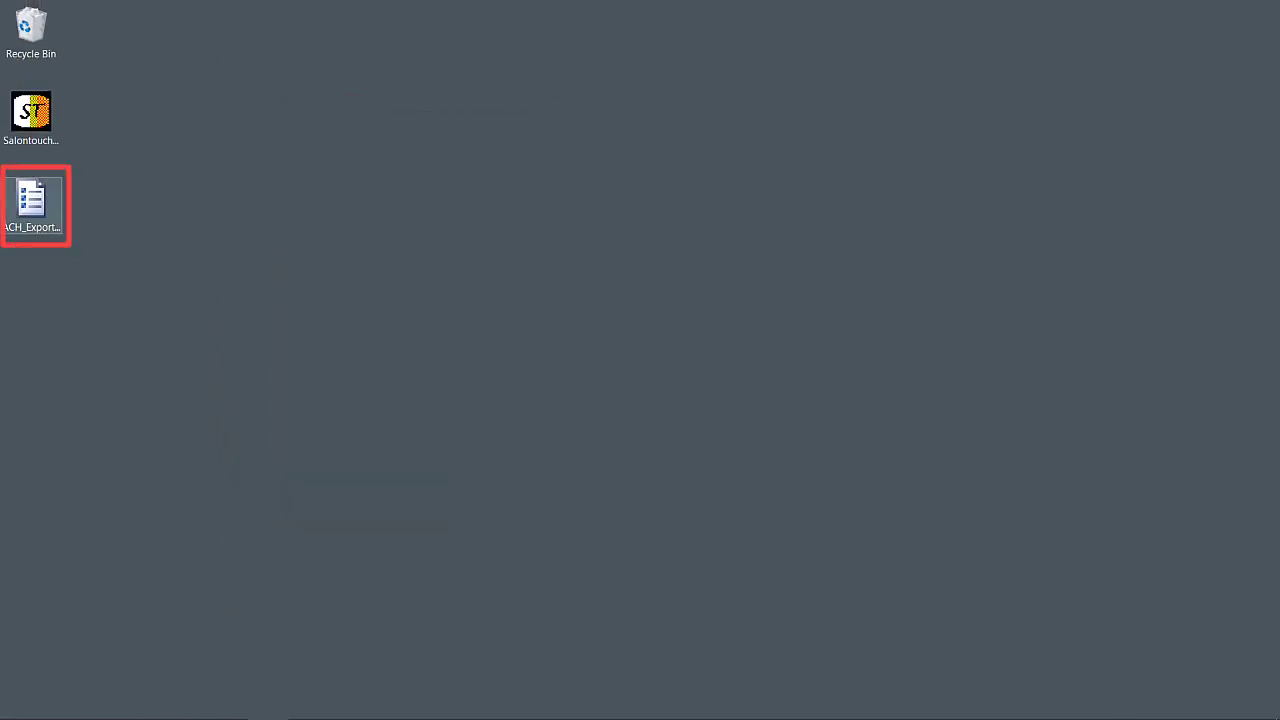
{"action": "right_click", "coordinate": [38, 220]}
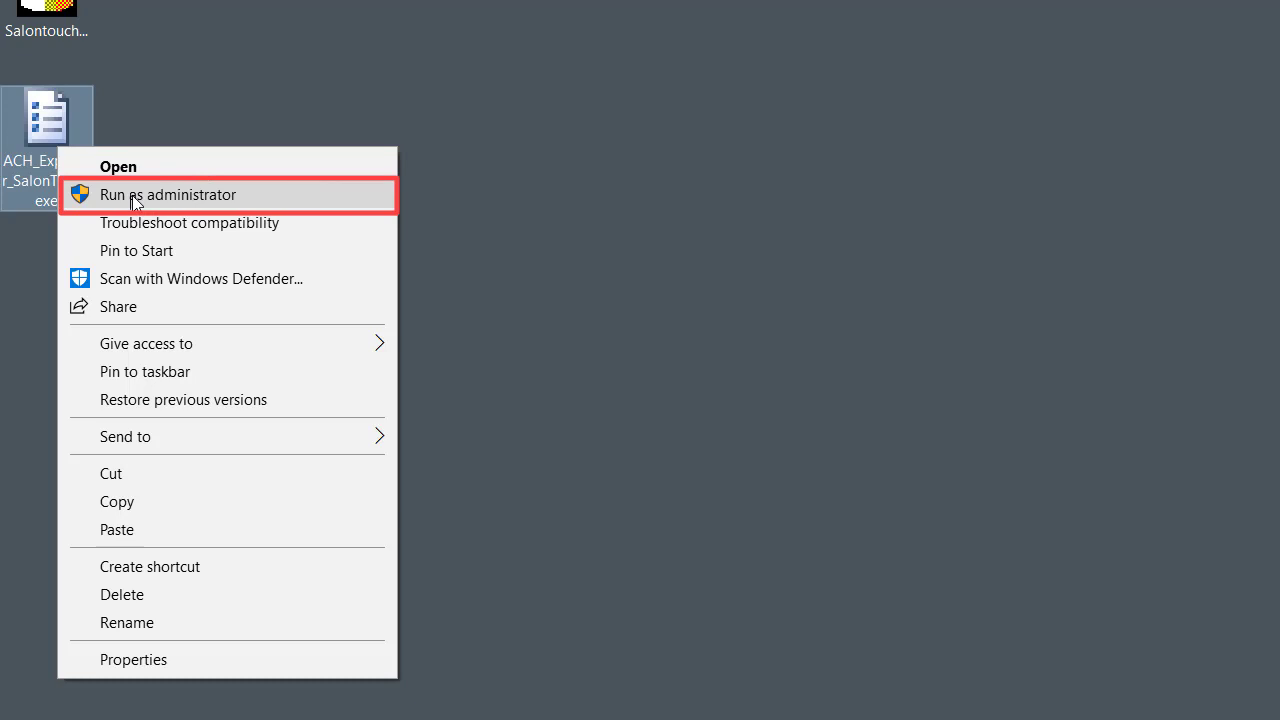
{"action": "left_click", "coordinate": [134, 199]}
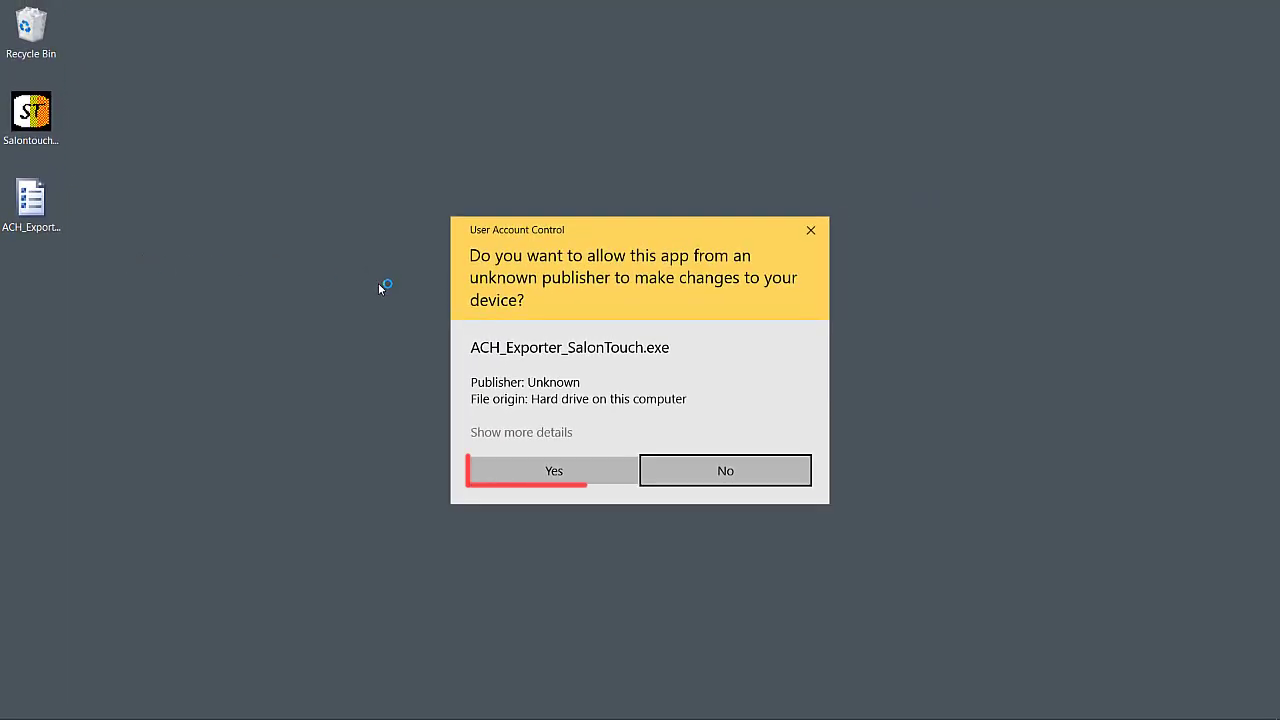
{"action": "left_click", "coordinate": [550, 471]}
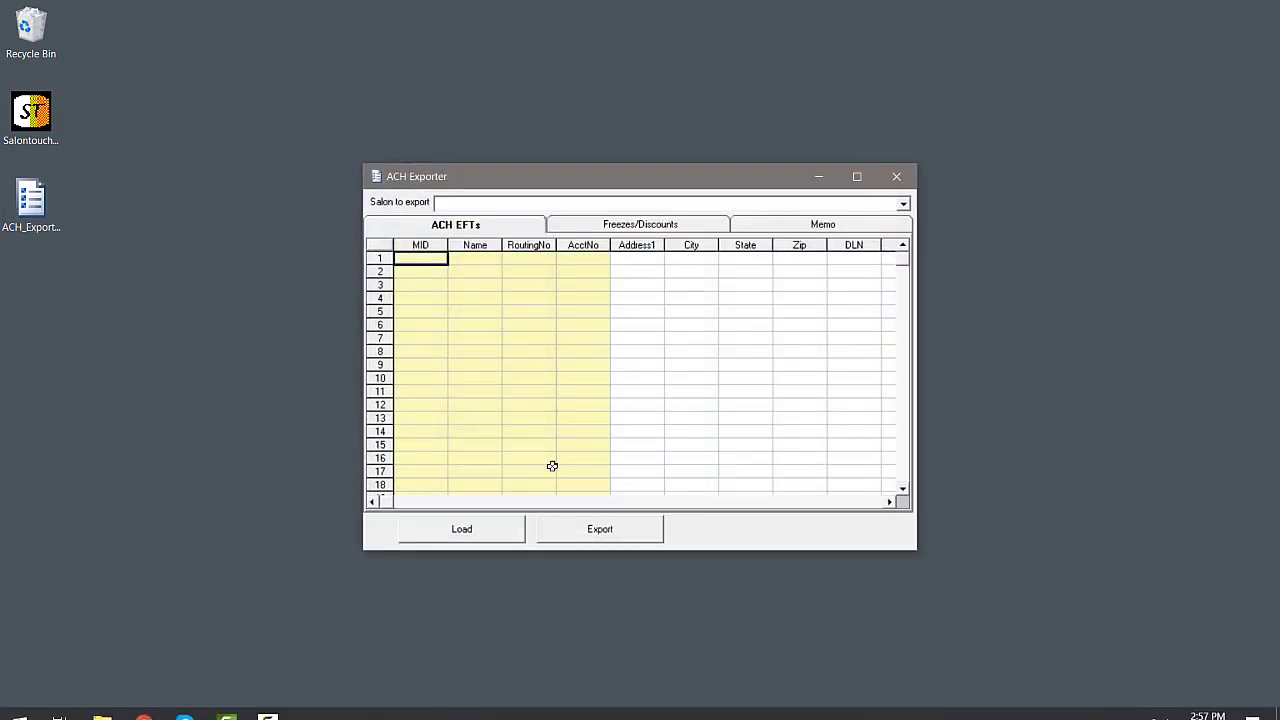
{"action": "left_click", "coordinate": [857, 176]}
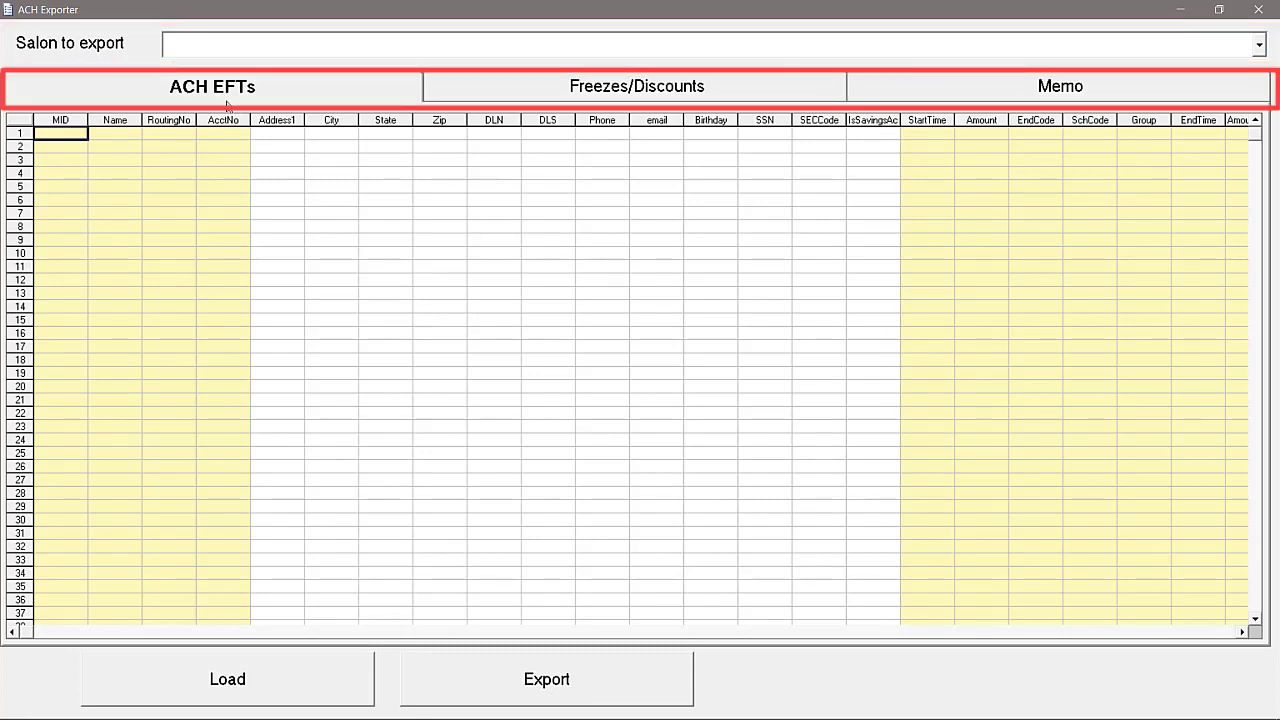
Examine the available salons to export and the layout of the ACH EFTs, Freezes/Discounts and Memo pages
{"action": "left_click", "coordinate": [1259, 47]}
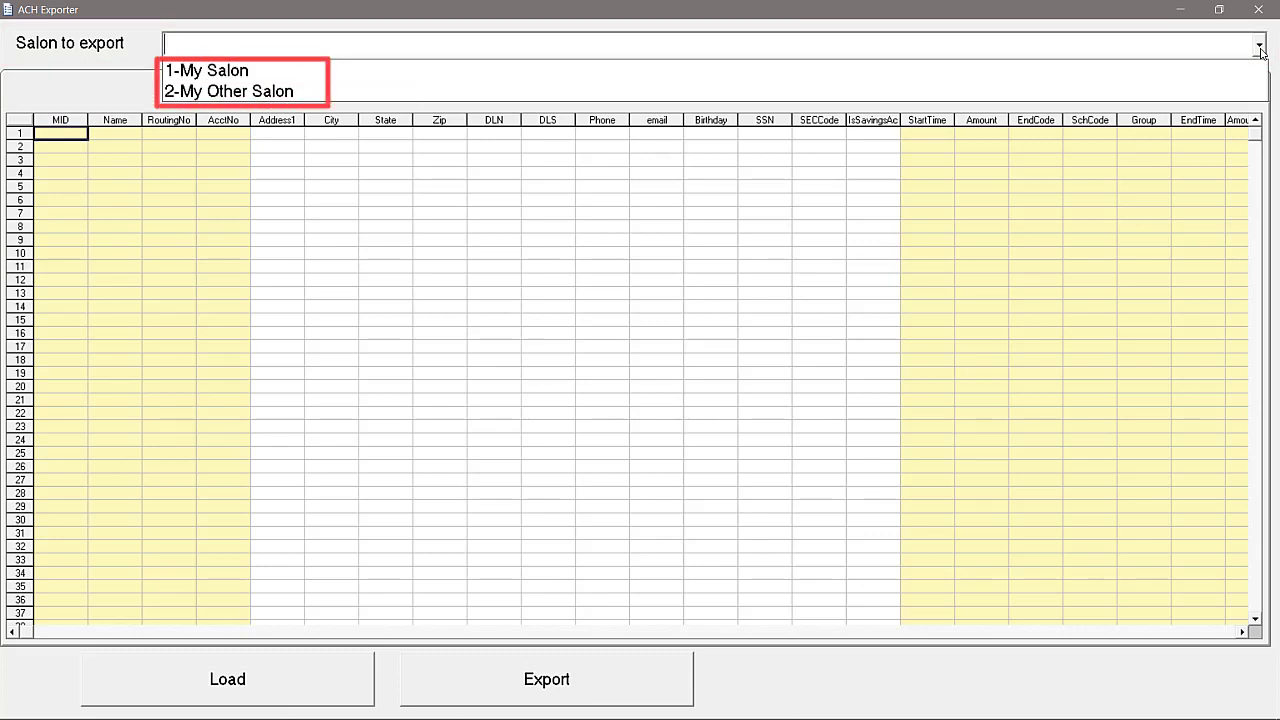
{"action": "left_click", "coordinate": [1276, 53]}
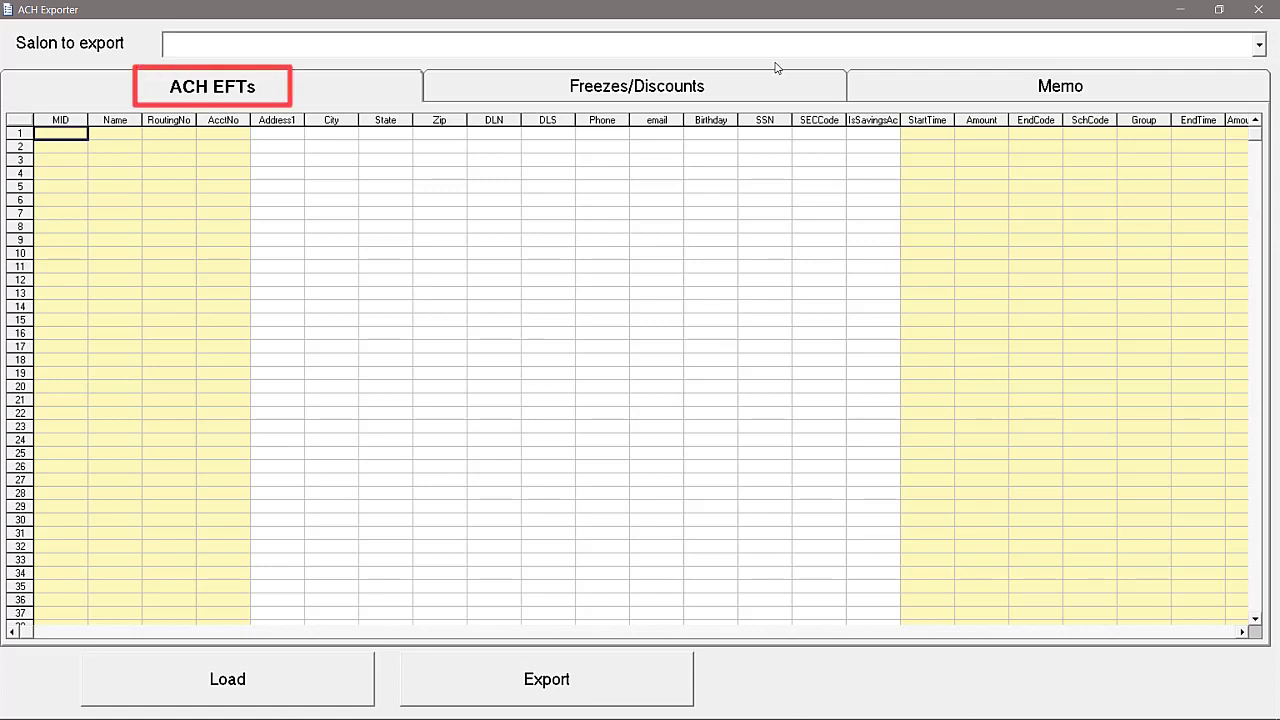
{"action": "left_click", "coordinate": [310, 92]}
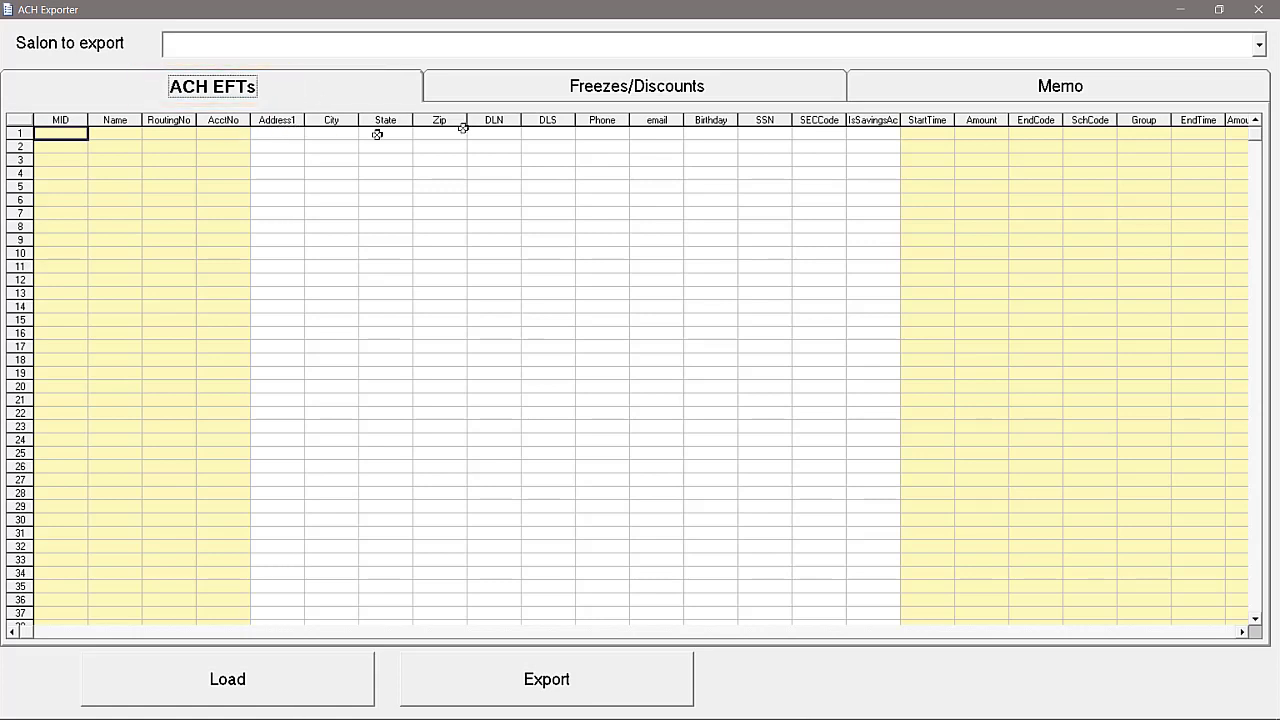
{"action": "left_click", "coordinate": [549, 91]}
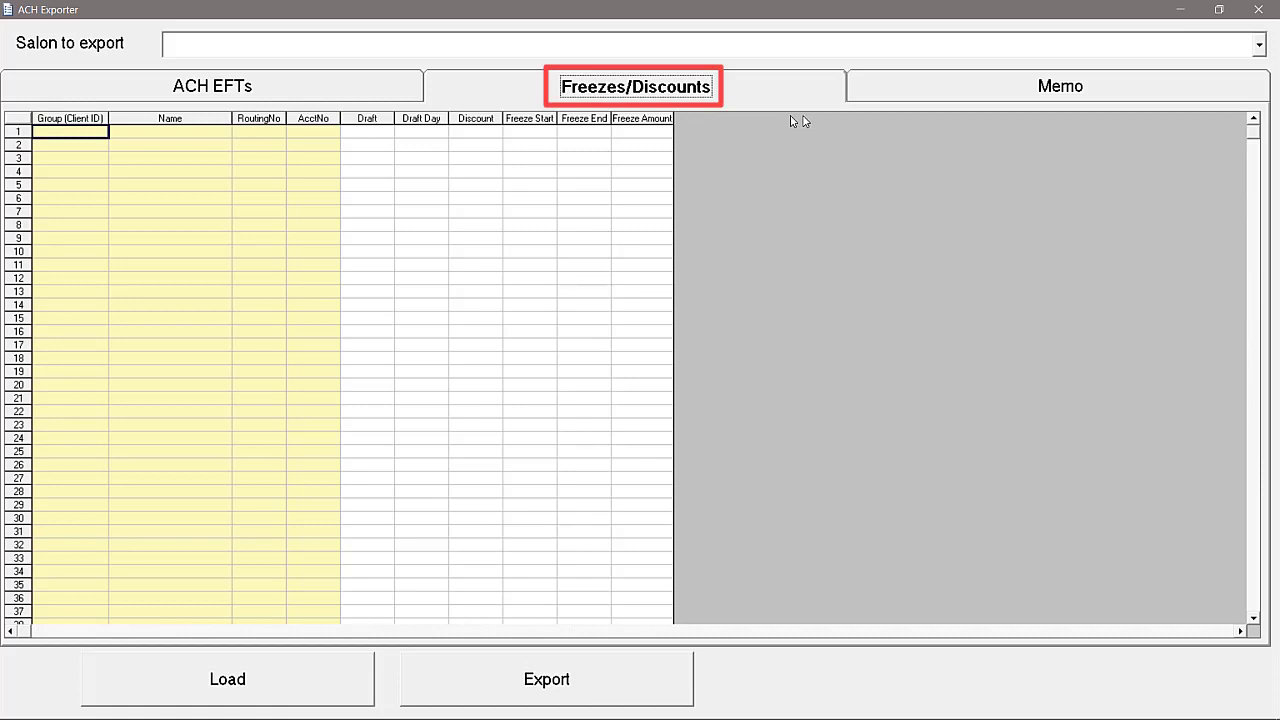
{"action": "left_click", "coordinate": [958, 94]}
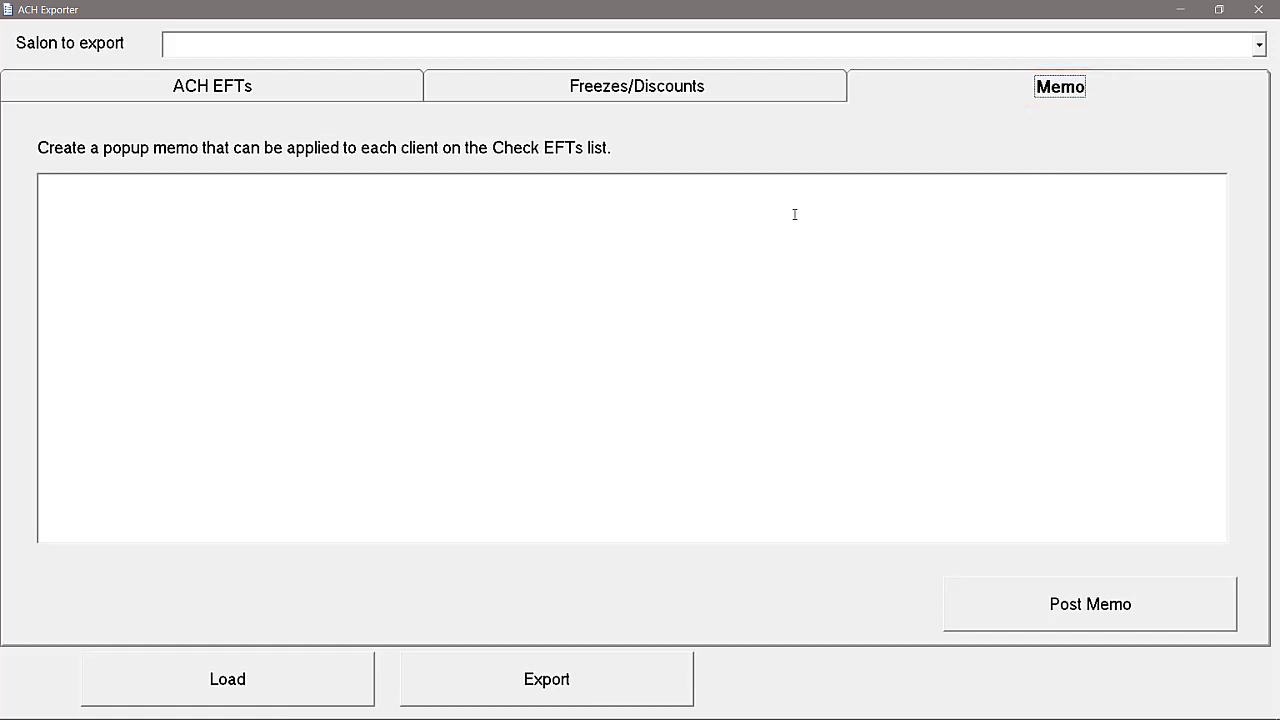
{"action": "left_click", "coordinate": [318, 87]}
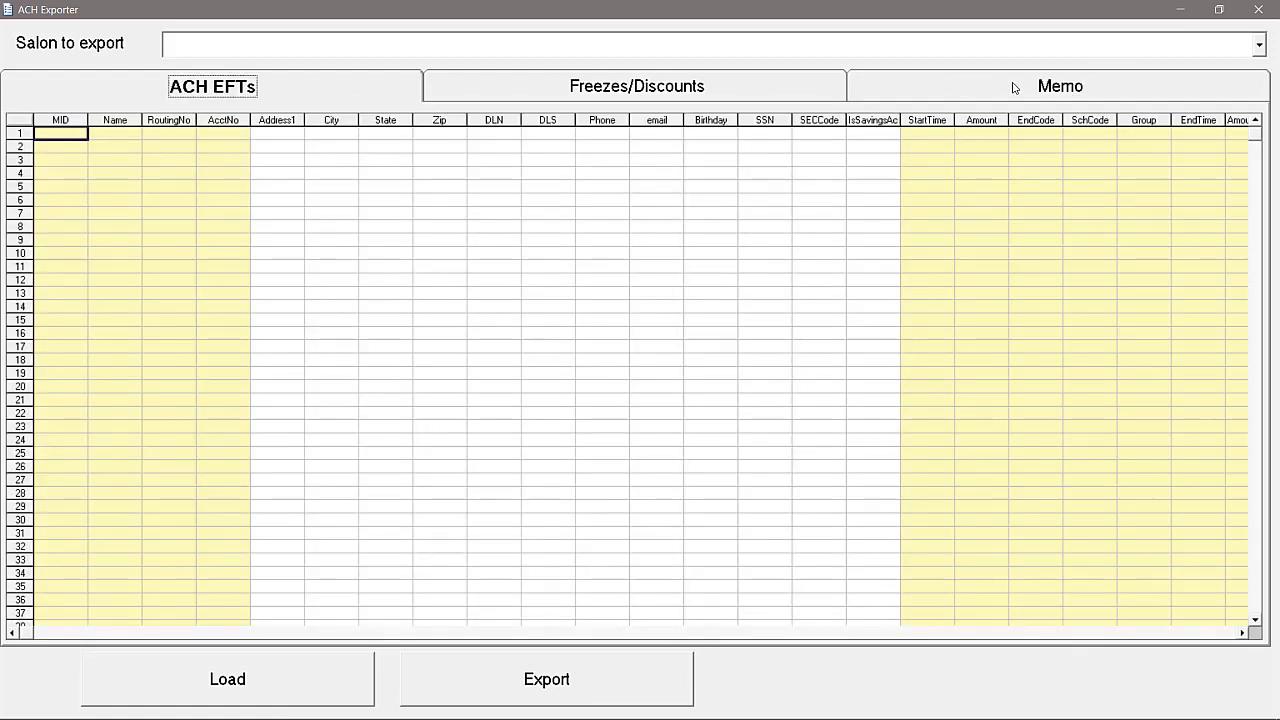
Choose 1-My Salon as the salon to export and load its ACH EFTs, including the secondary backup accounts
{"action": "left_click", "coordinate": [1259, 44]}
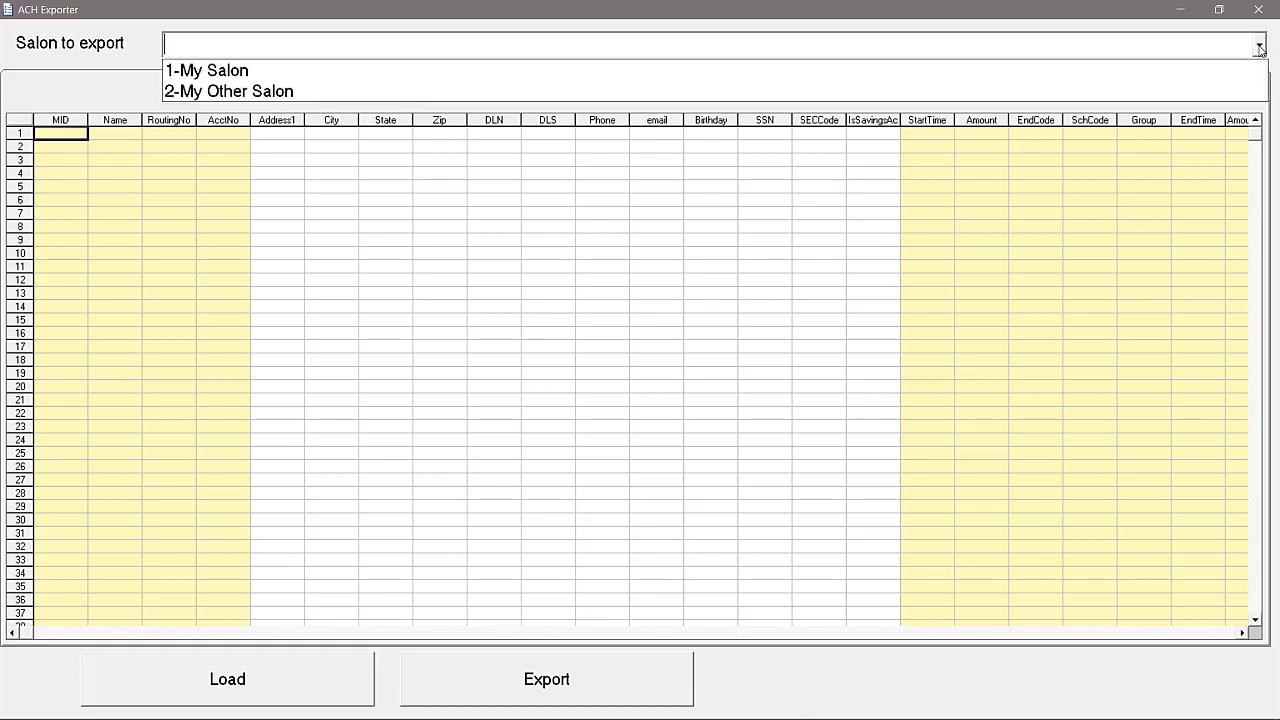
{"action": "left_click", "coordinate": [1220, 72]}
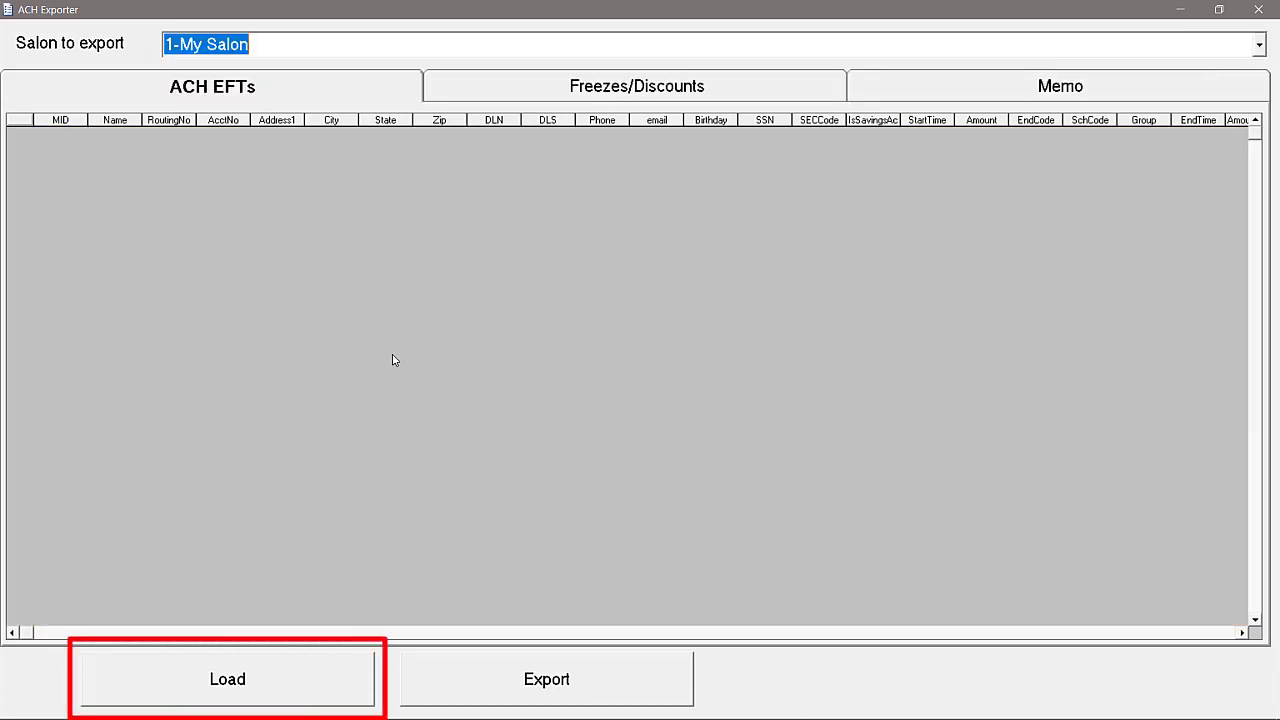
{"action": "left_click", "coordinate": [268, 679]}
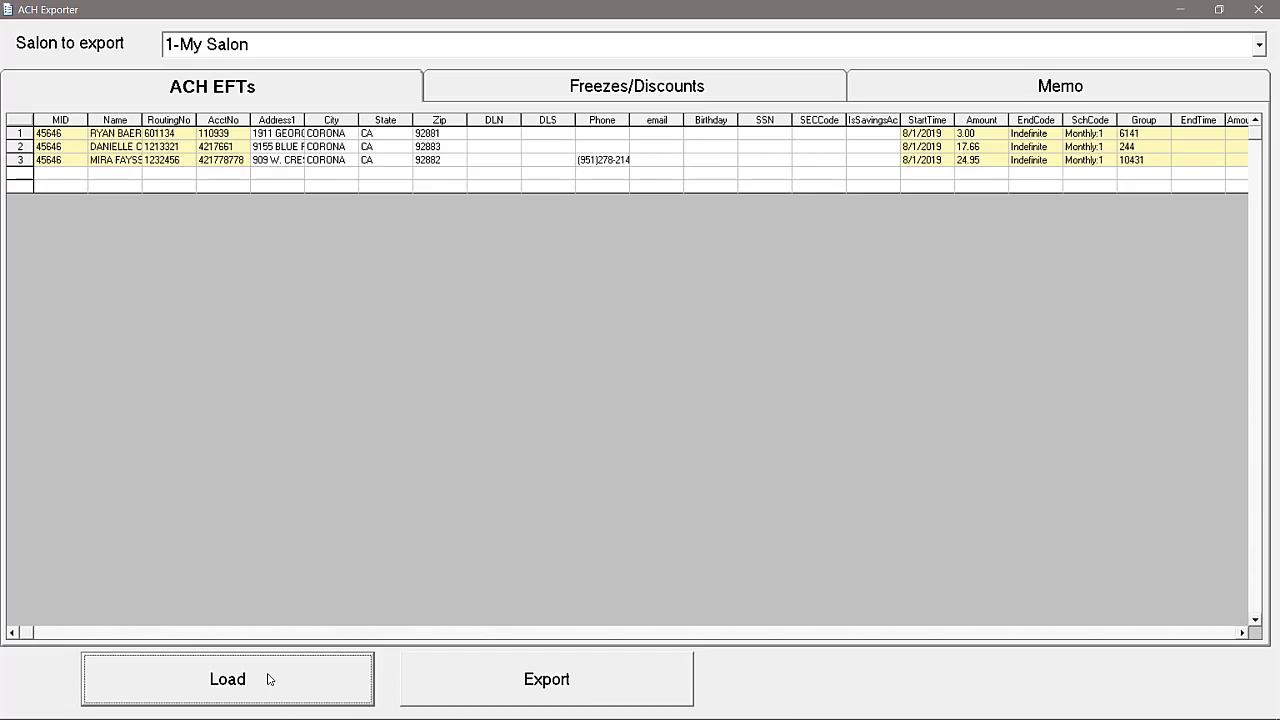
{"action": "left_click", "coordinate": [268, 679]}
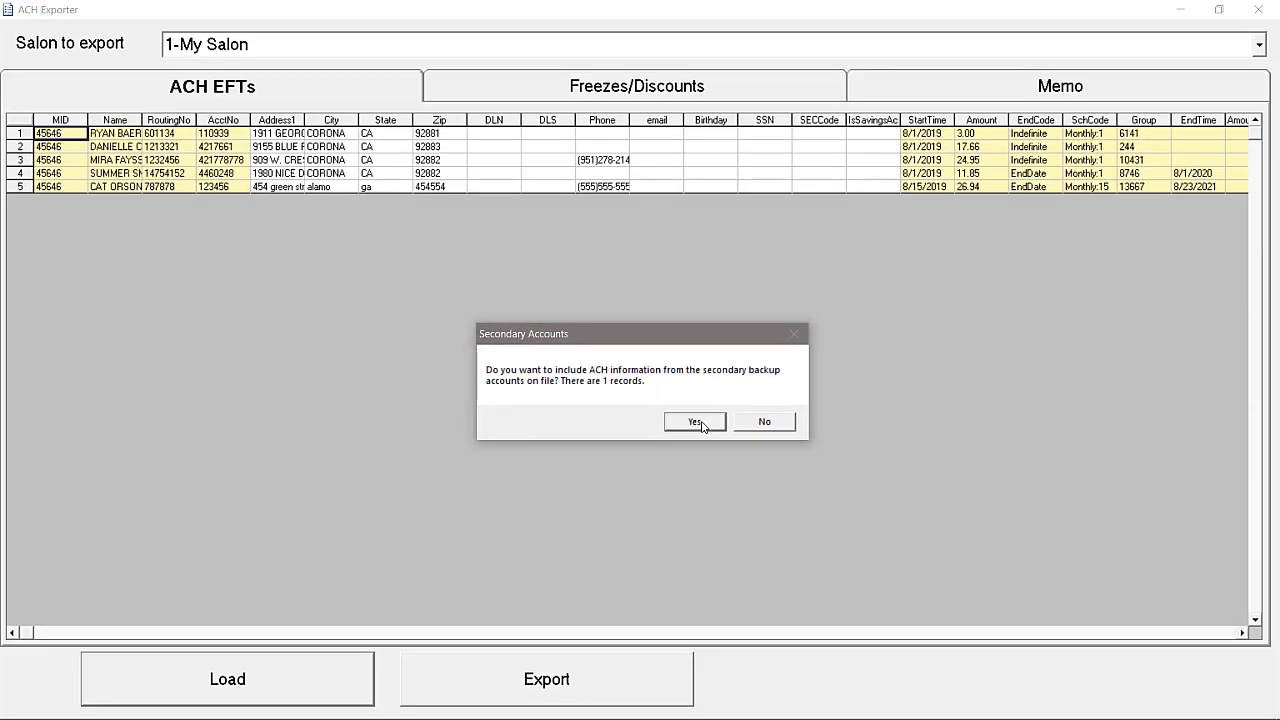
{"action": "left_click", "coordinate": [701, 425]}
{"action": "left_click", "coordinate": [670, 416]}
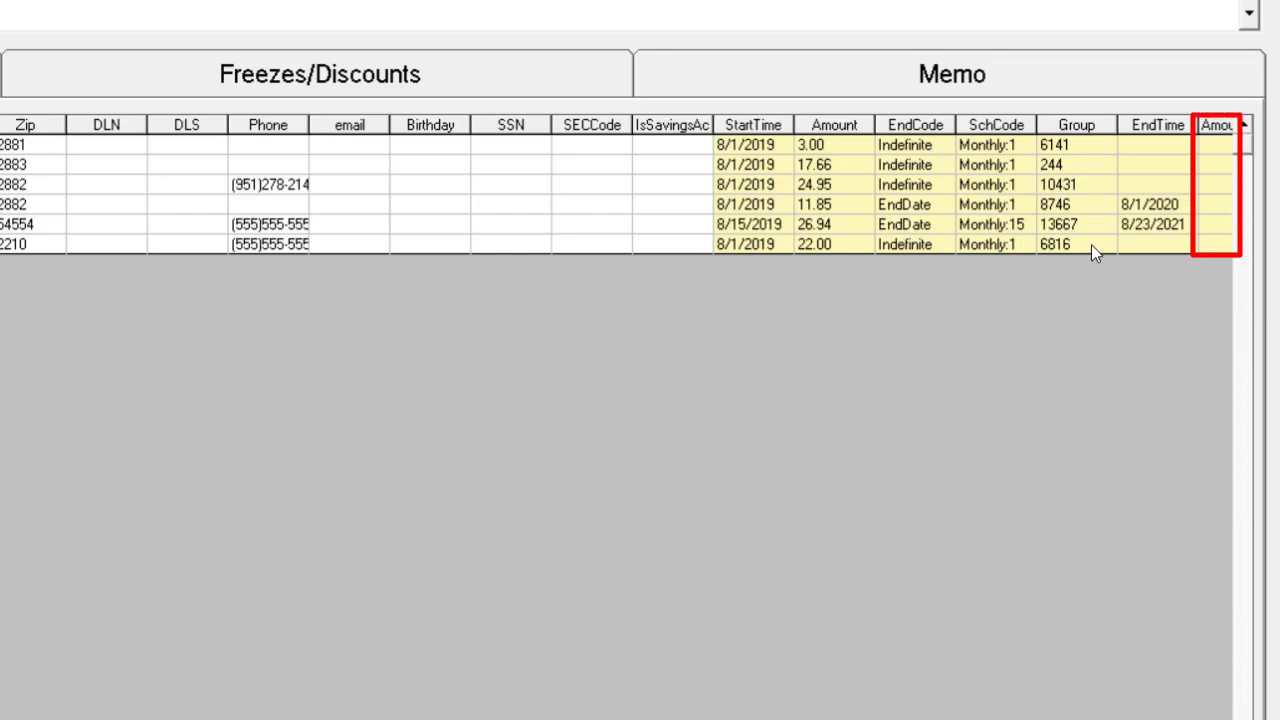
Examine the last columns of the loaded ACH EFTs and the clients listed under Freezes/Discounts
{"action": "left_click", "coordinate": [1224, 717]}
{"action": "left_click", "coordinate": [1224, 717]}
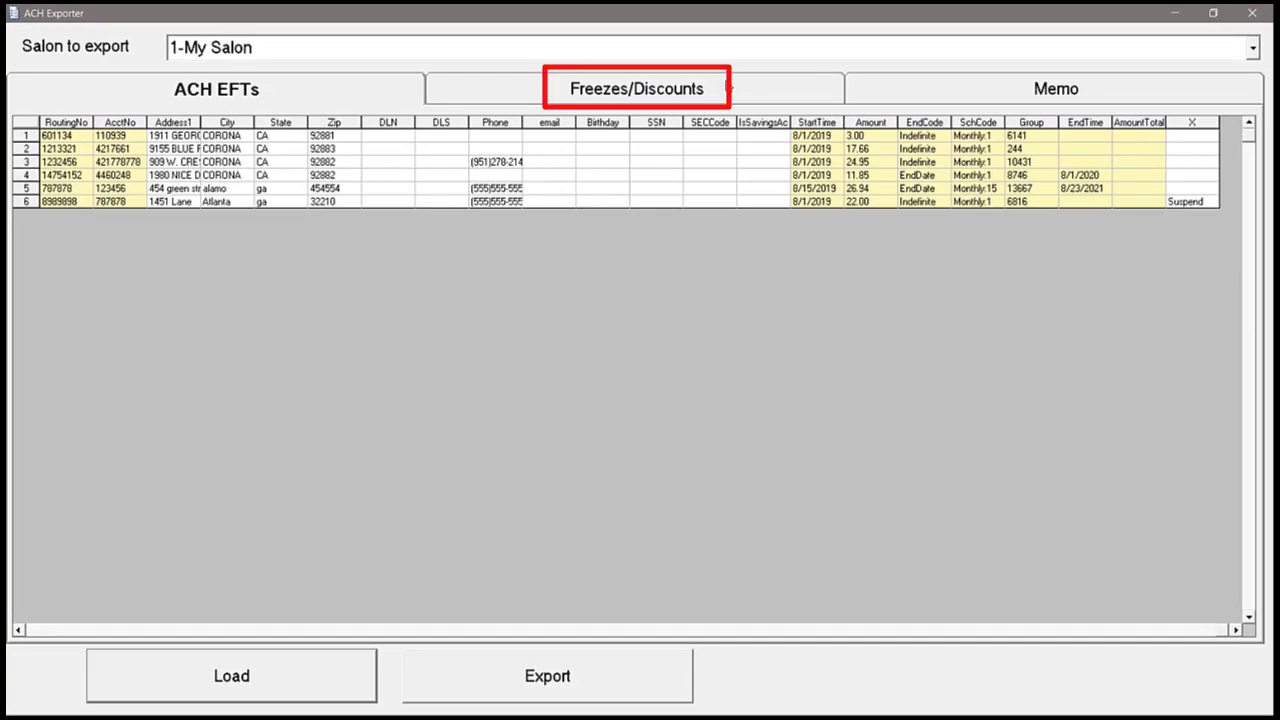
{"action": "left_click", "coordinate": [728, 90]}
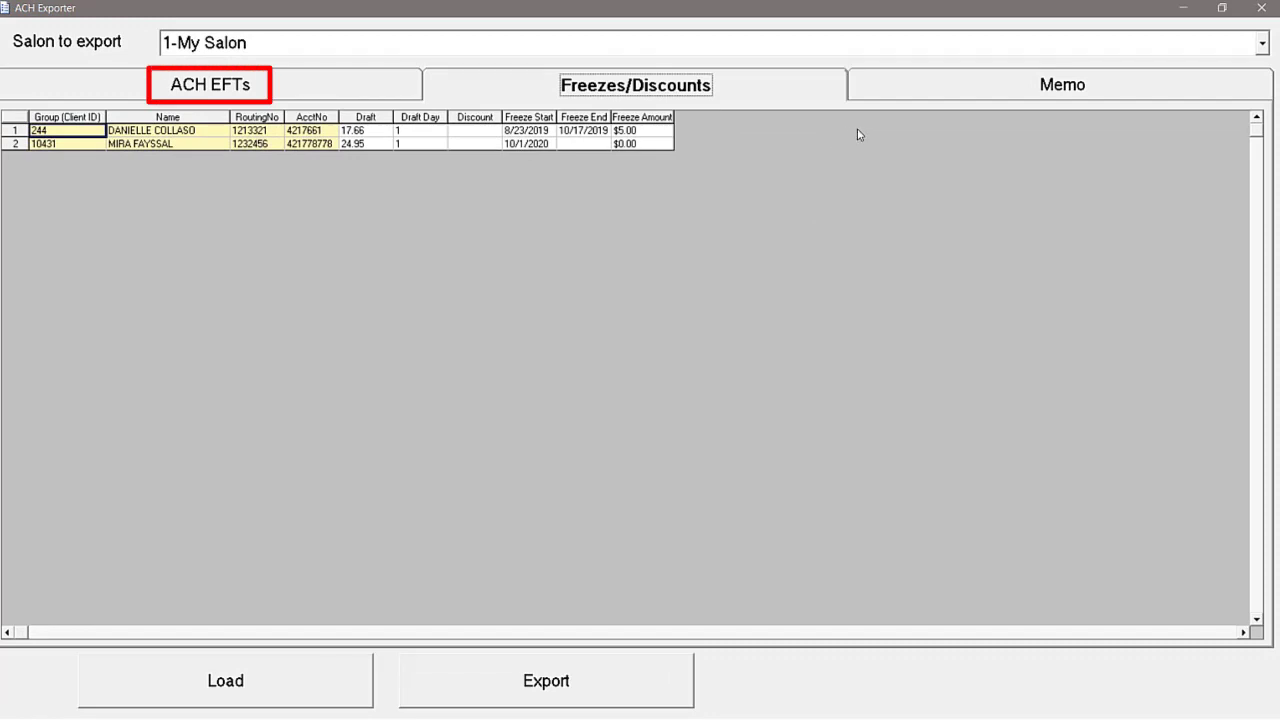
Export the ACH EFTs list to the Desktop as the spreadsheet Send_1-My_Salon.xls
{"action": "left_click", "coordinate": [305, 88]}
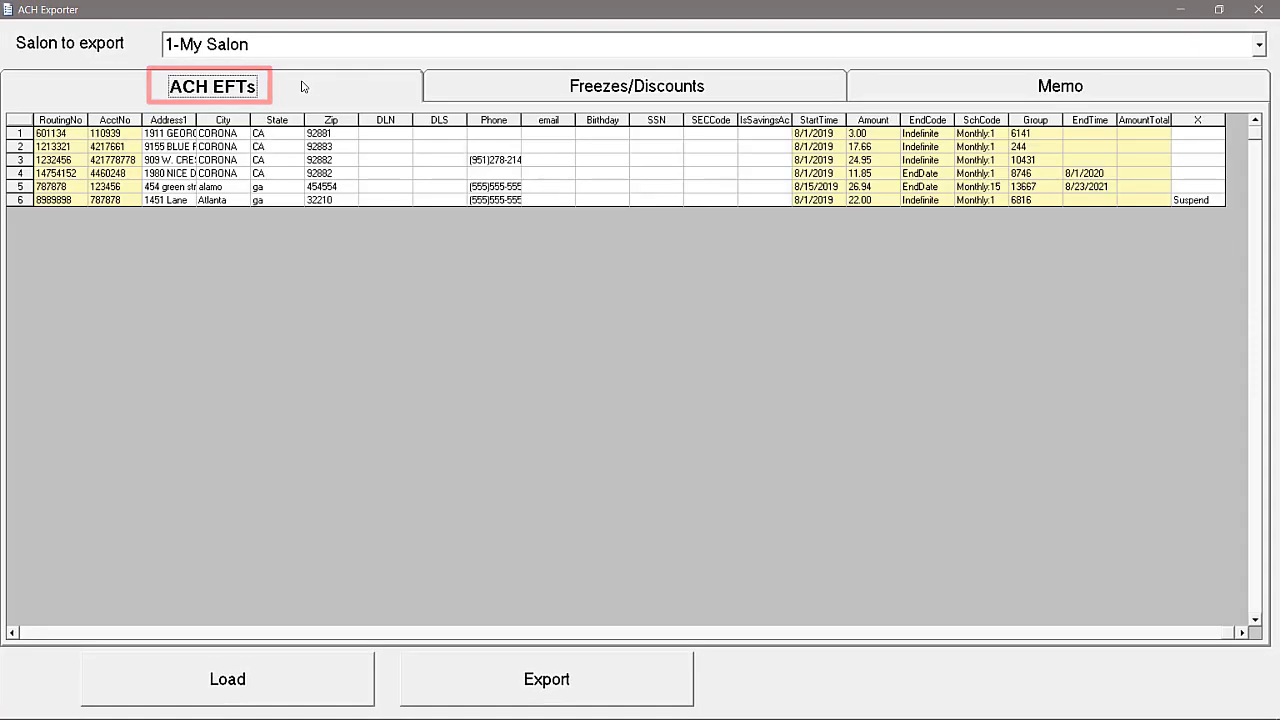
{"action": "left_click", "coordinate": [498, 676]}
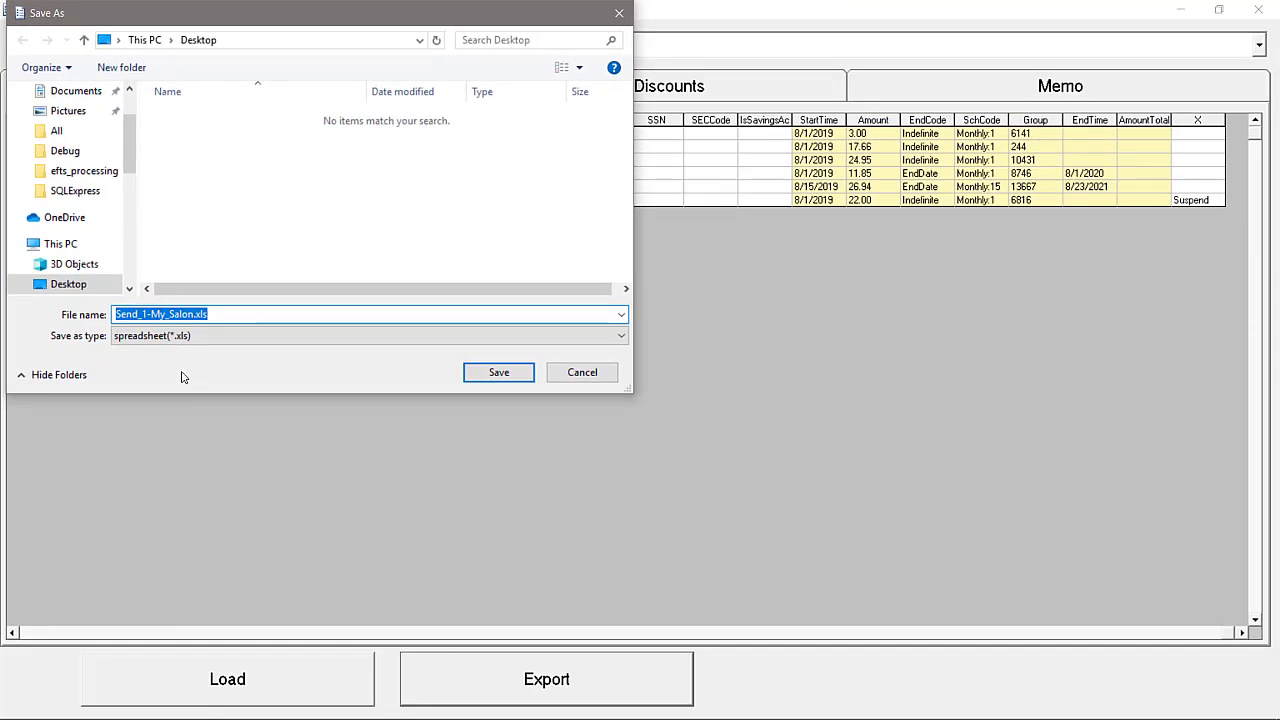
{"action": "scroll", "coordinate": [125, 113], "scroll_direction": "up", "scroll_amount": 2}
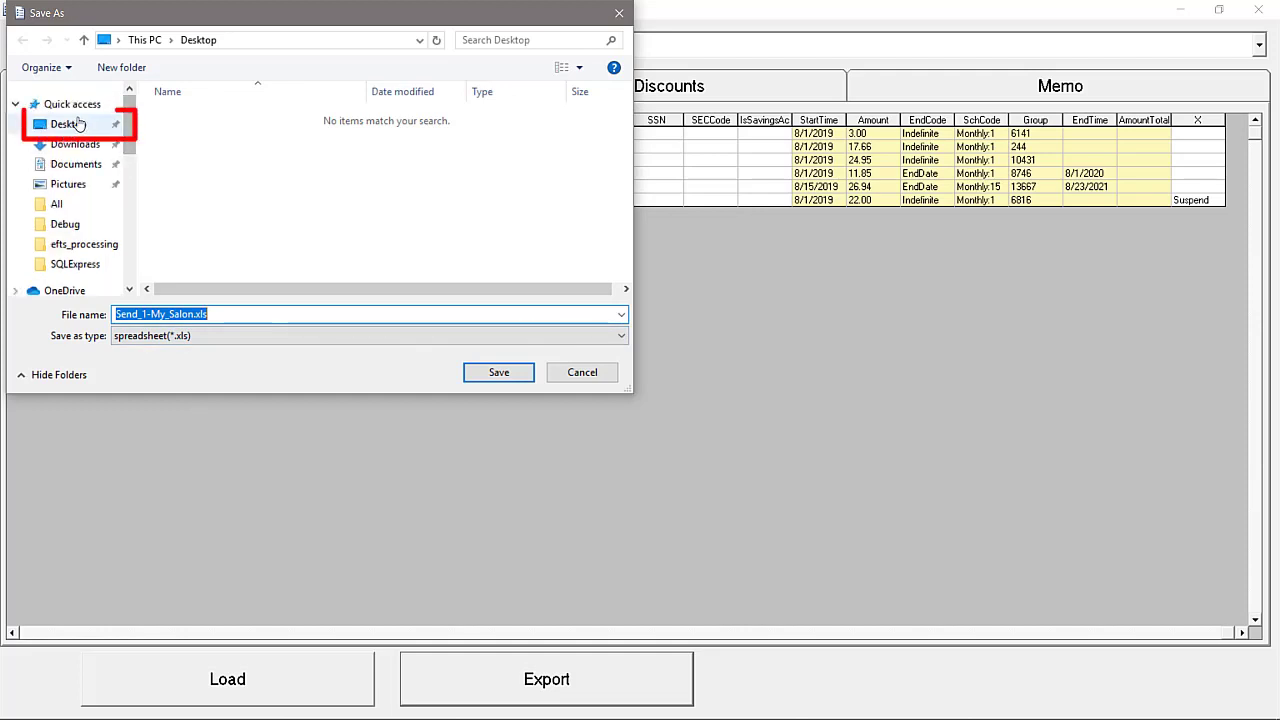
{"action": "left_click", "coordinate": [78, 123]}
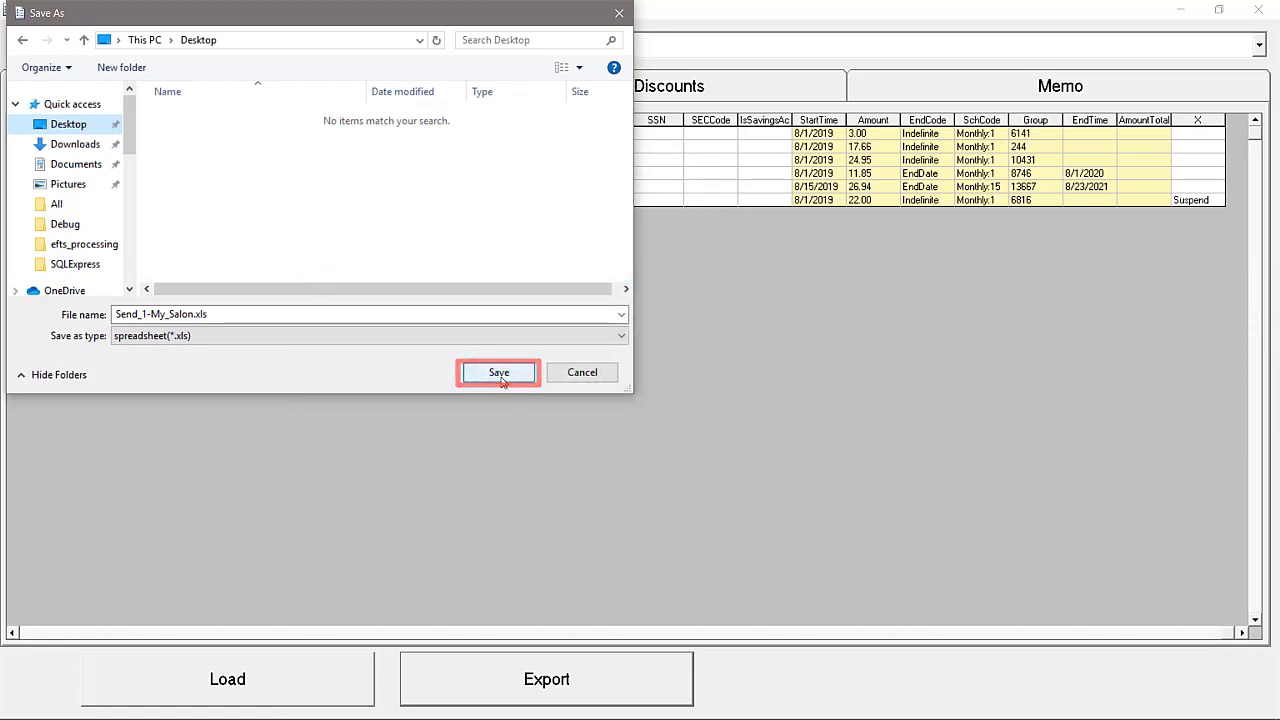
{"action": "left_click", "coordinate": [499, 373]}
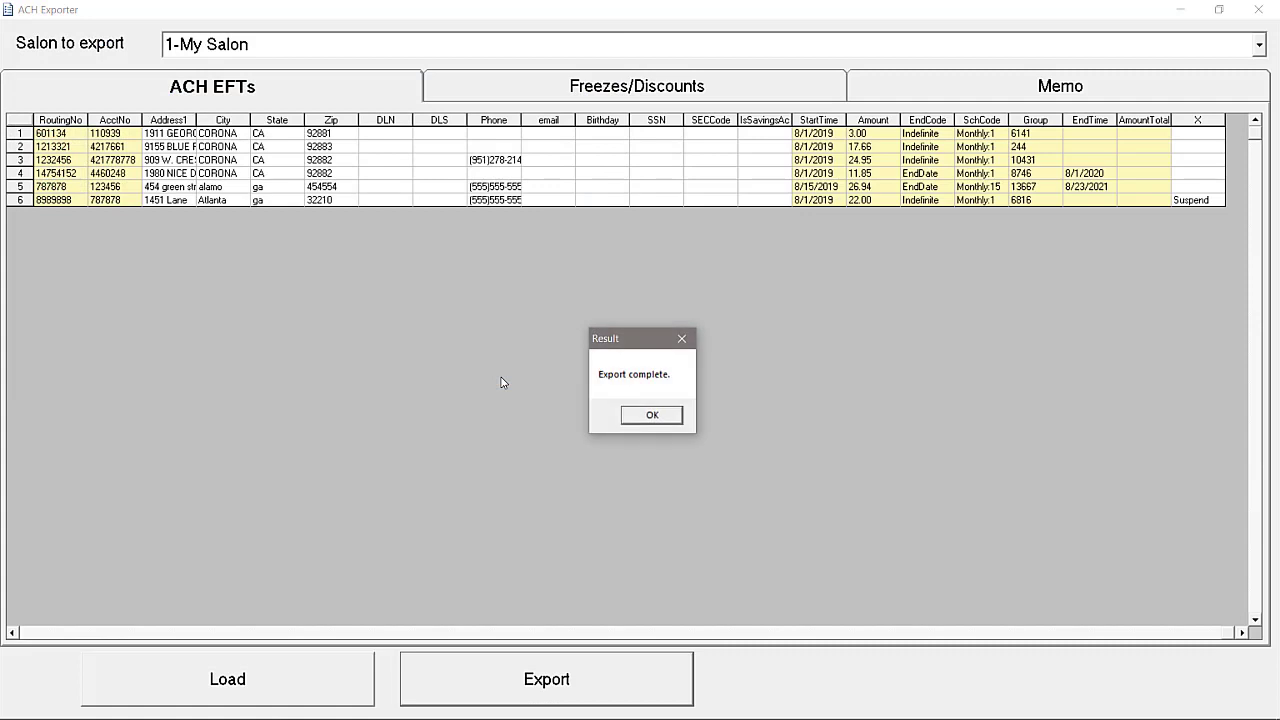
{"action": "left_click", "coordinate": [668, 418]}
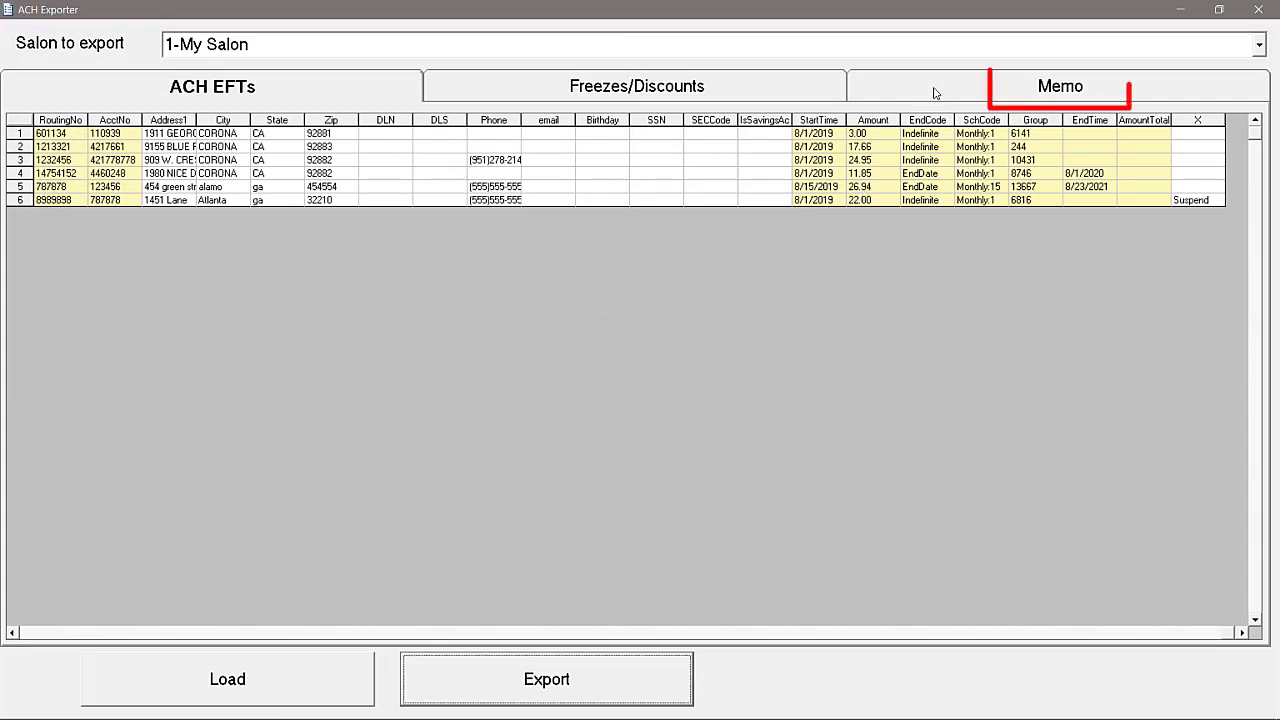
Post the client popup memo "Exported ACH to Check Commerce....Ask client for Credit Card on EFT account"
{"action": "left_click", "coordinate": [866, 80]}
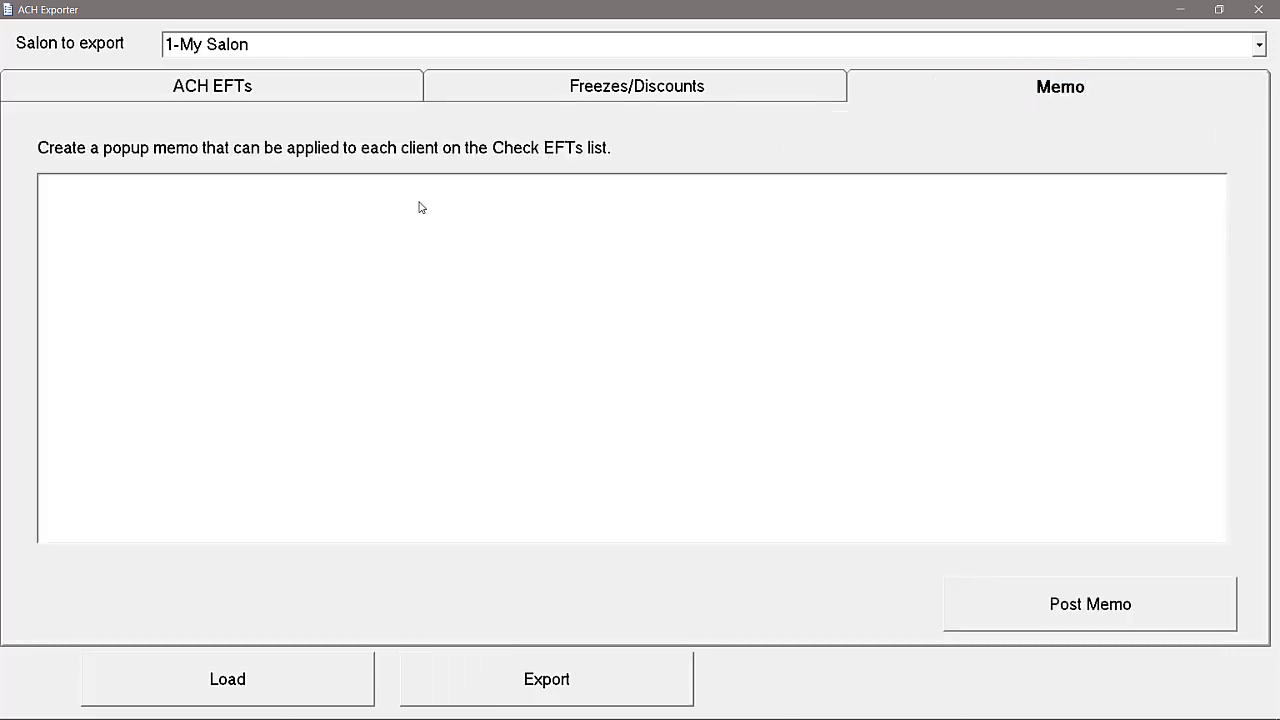
{"action": "type", "text": "Exported ACH to "}
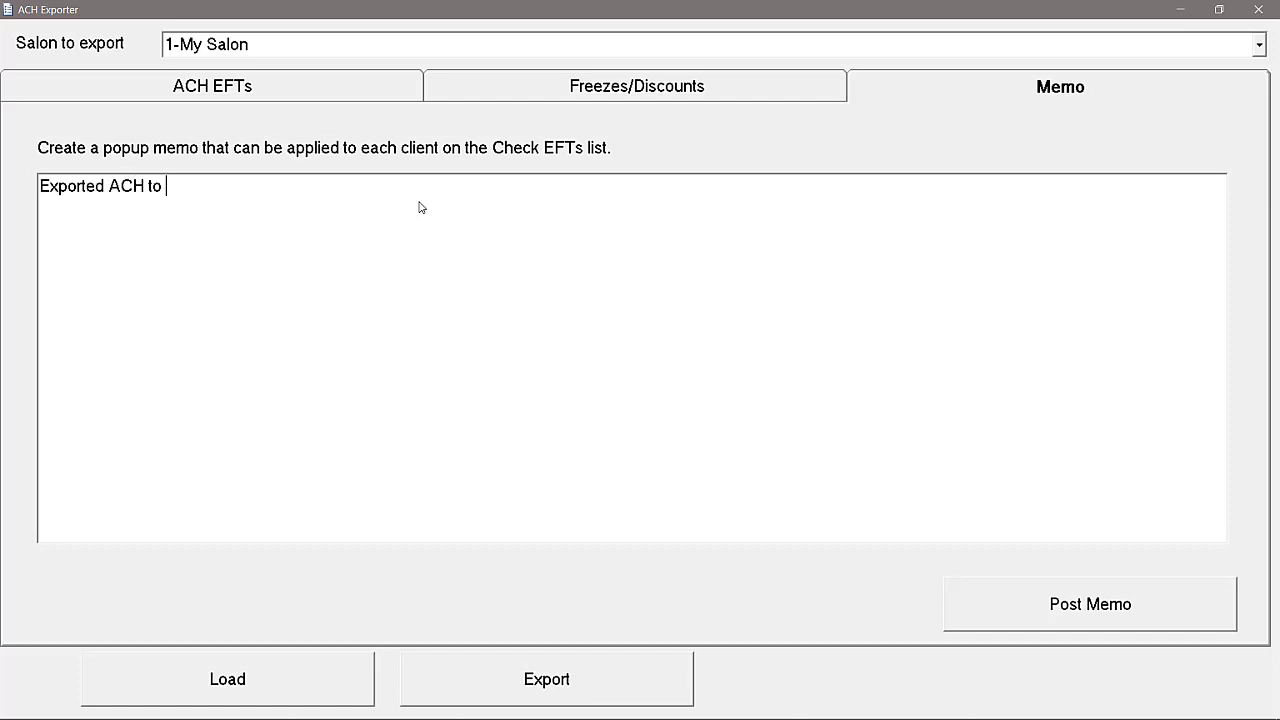
{"action": "type", "text": "Check Commerce.."}
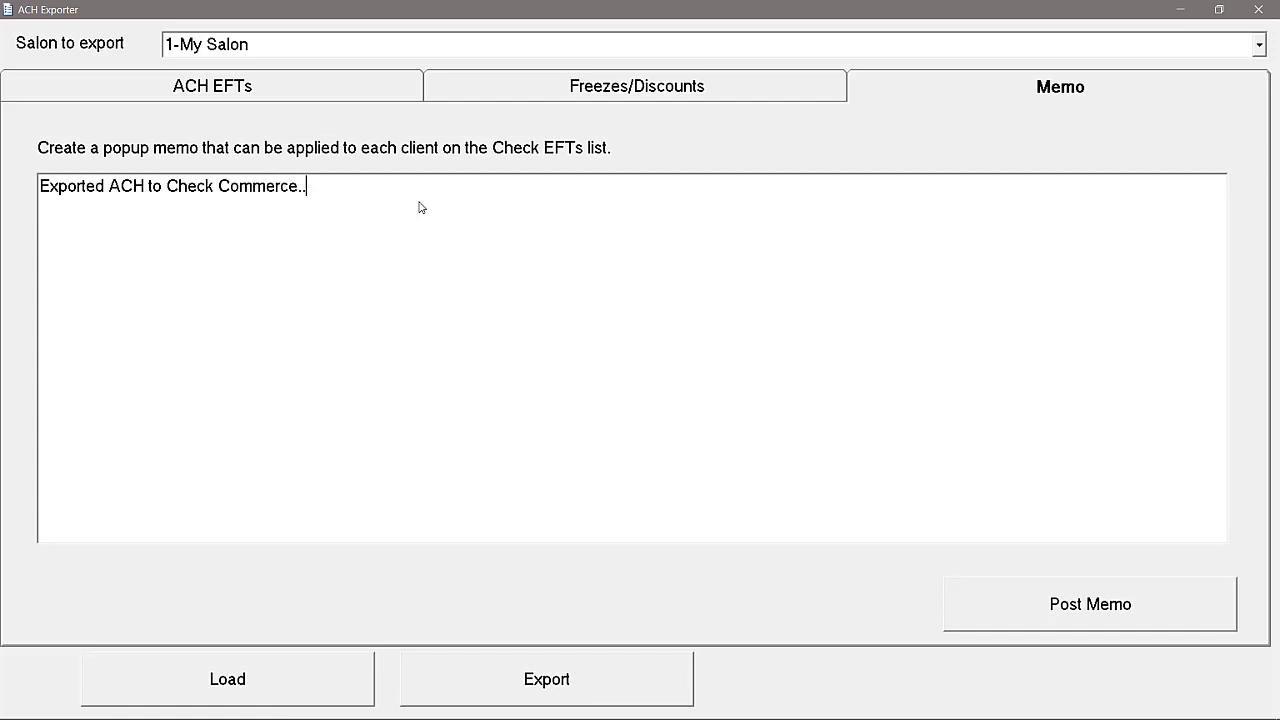
{"action": "type", "text": "..Ask client for Credit Card on EFT account"}
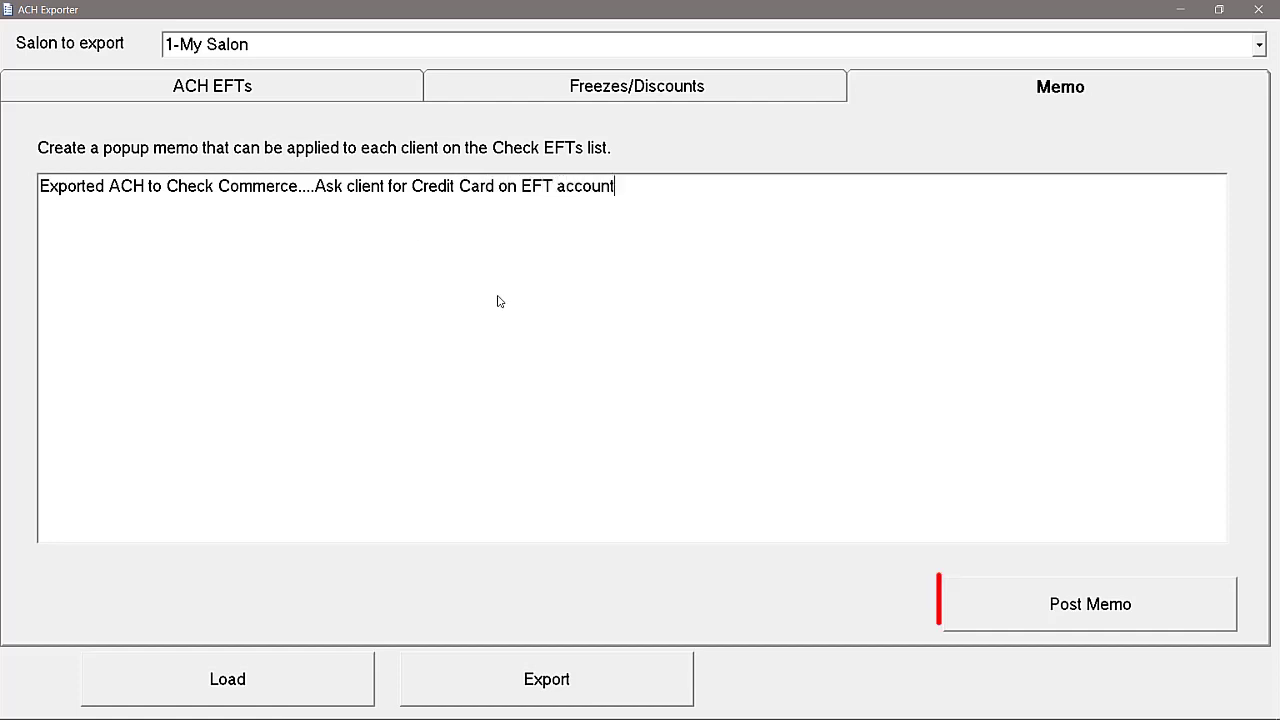
{"action": "left_click", "coordinate": [1022, 618]}
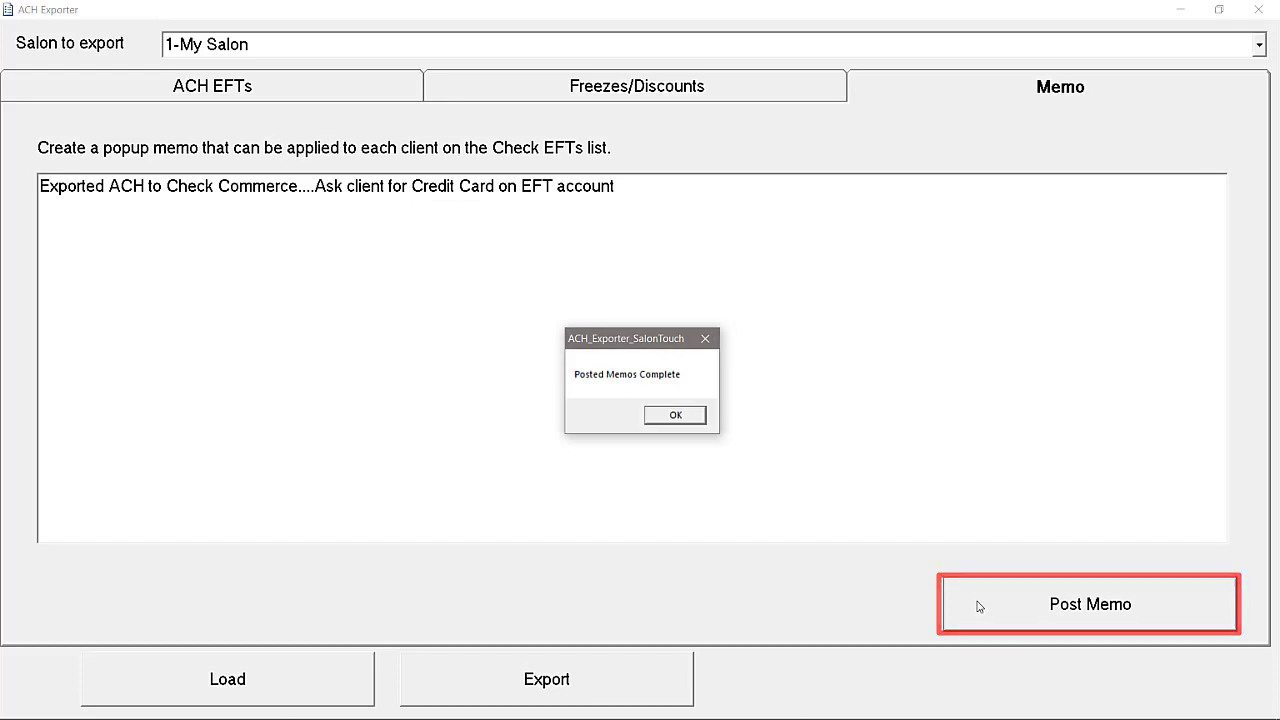
{"action": "left_click", "coordinate": [687, 416]}
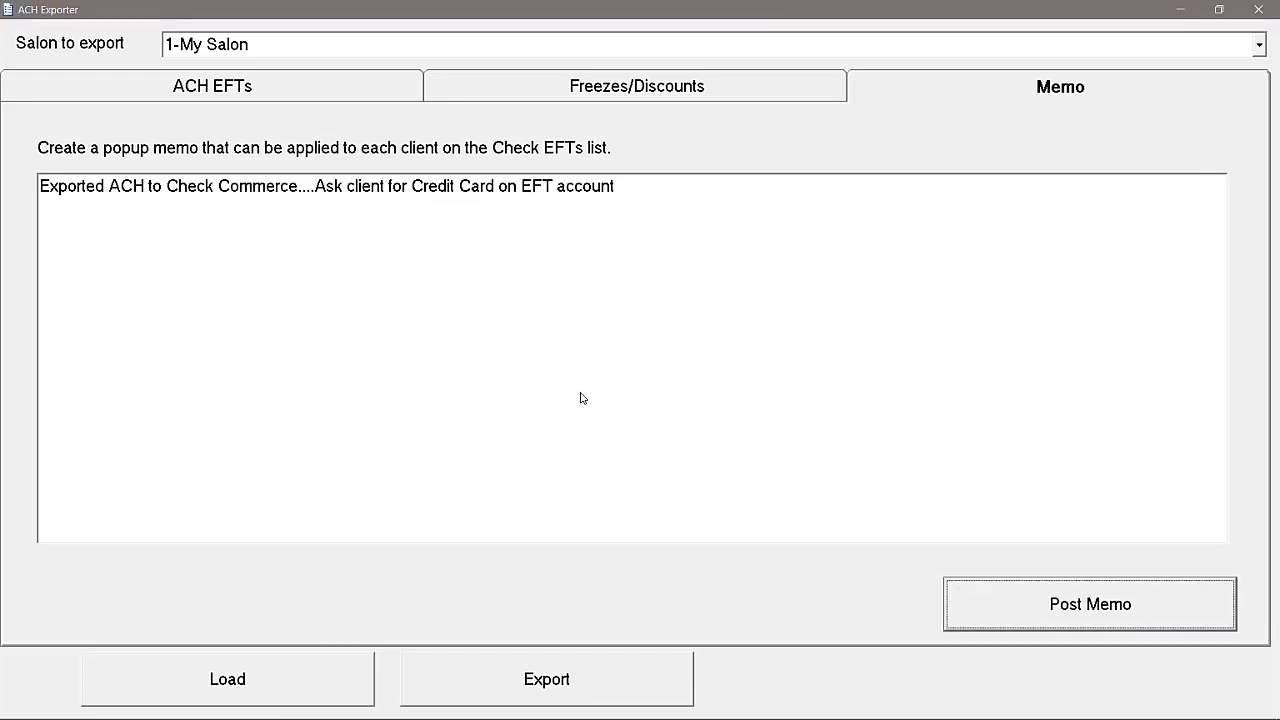
Switch the salon to export to 2-My Other Salon and load its ACH EFTs
{"action": "left_click", "coordinate": [328, 90]}
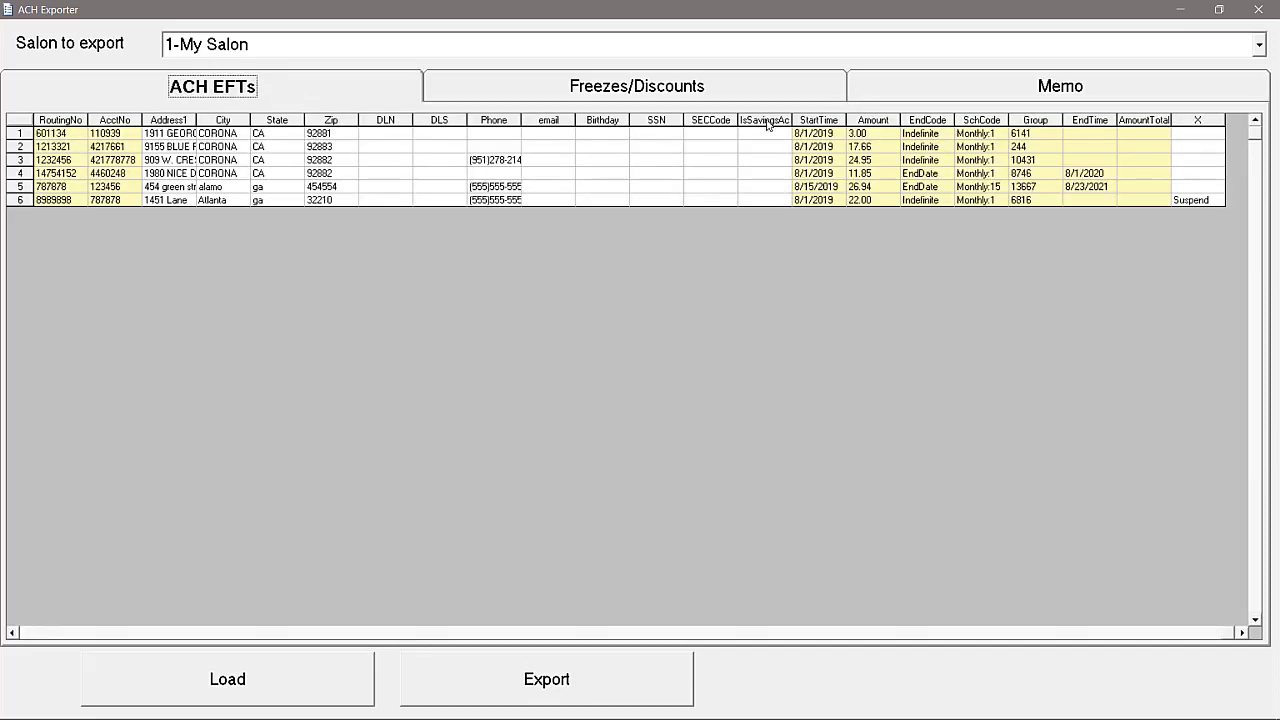
{"action": "left_click", "coordinate": [1259, 46]}
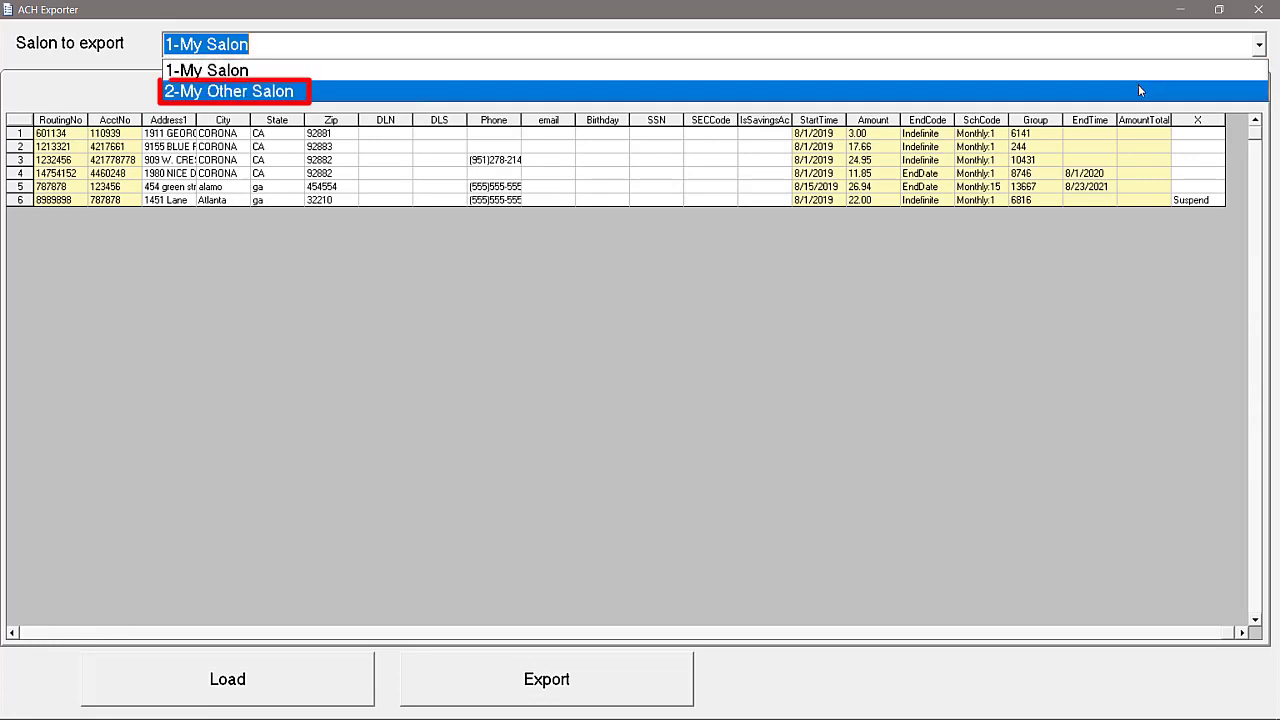
{"action": "left_click", "coordinate": [1138, 91]}
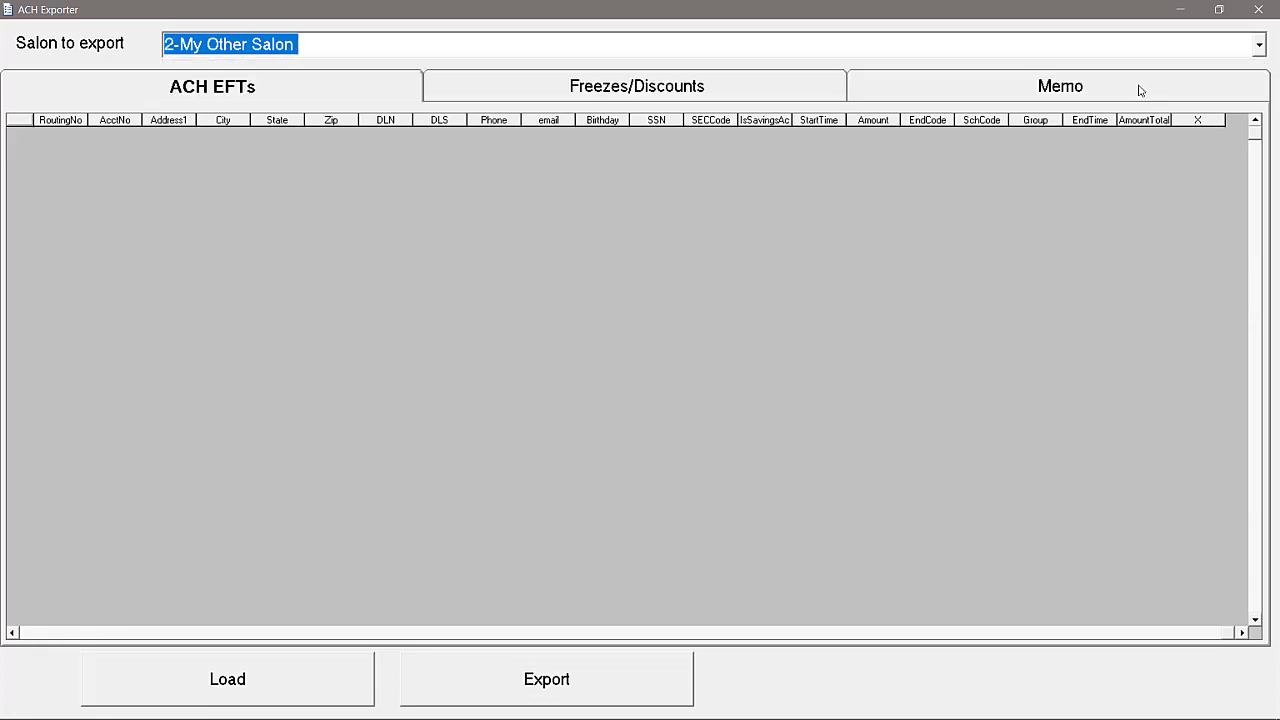
{"action": "left_click", "coordinate": [300, 680]}
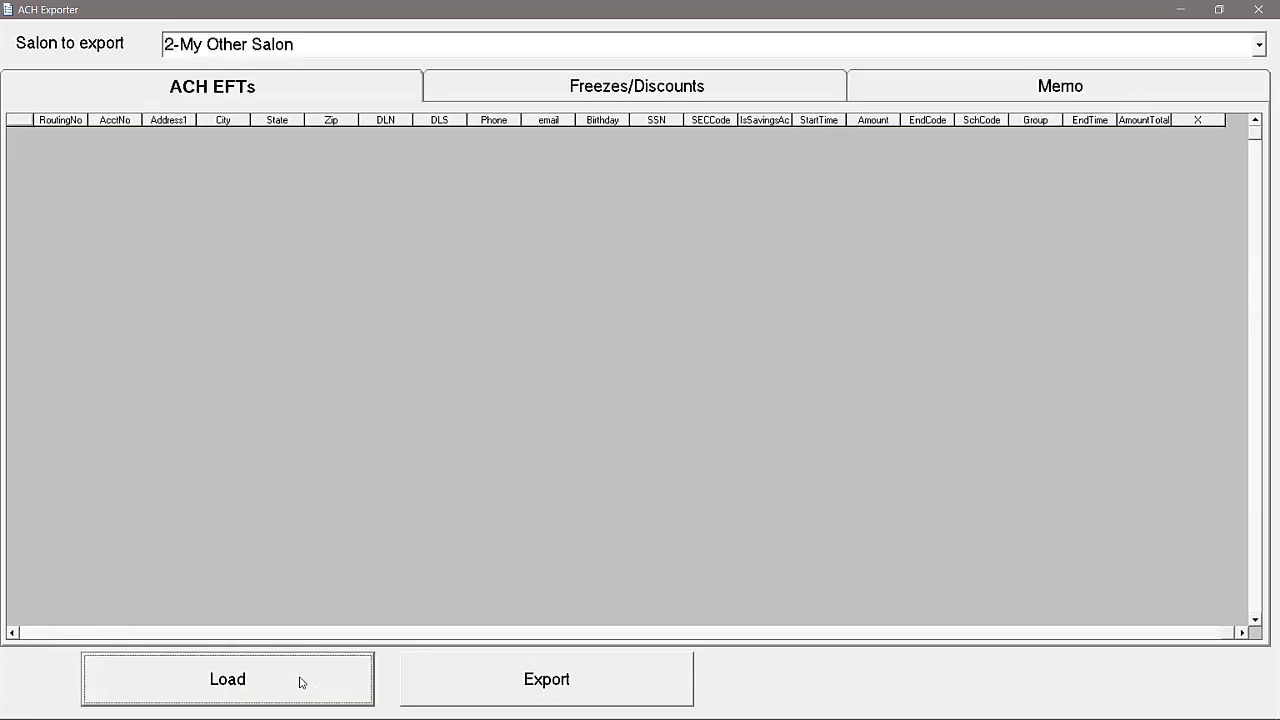
{"action": "left_click", "coordinate": [675, 416]}
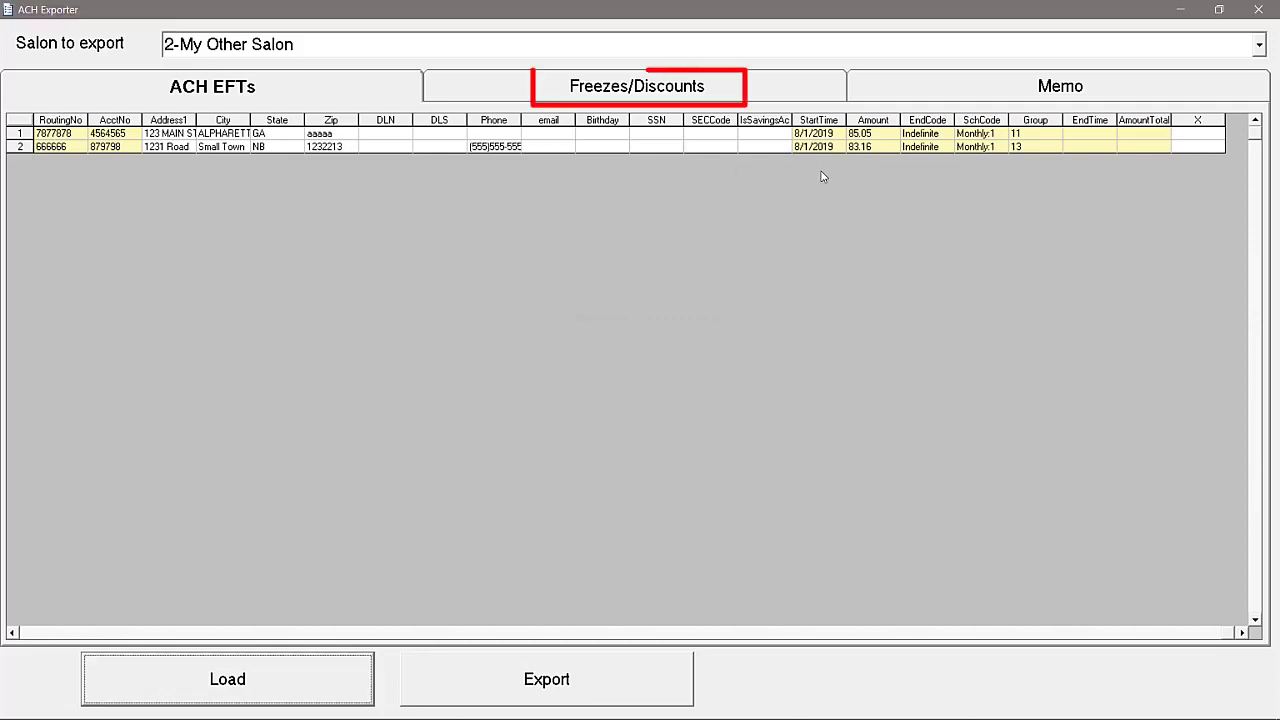
Check the second salon's Freezes/Discounts and export its ACH EFTs list to the Desktop as the spreadsheet Send_2-My_Other_Salon_.xls
{"action": "left_click", "coordinate": [706, 89]}
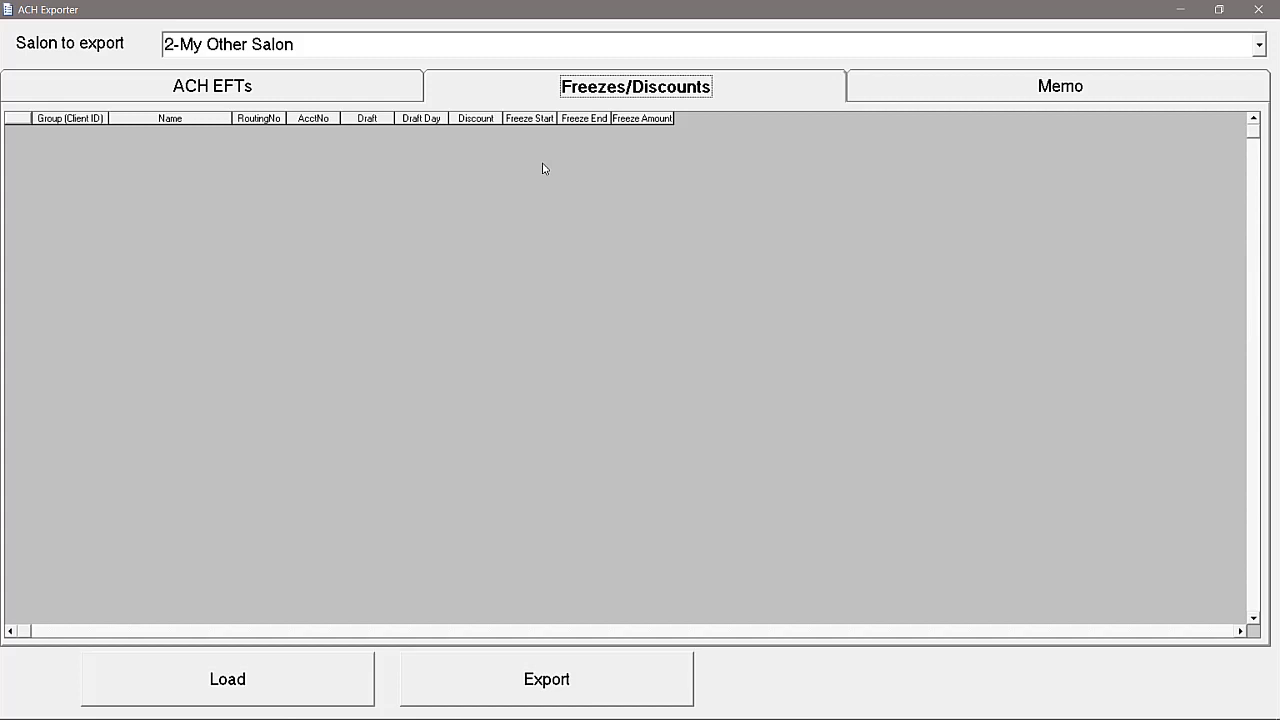
{"action": "left_click", "coordinate": [356, 88]}
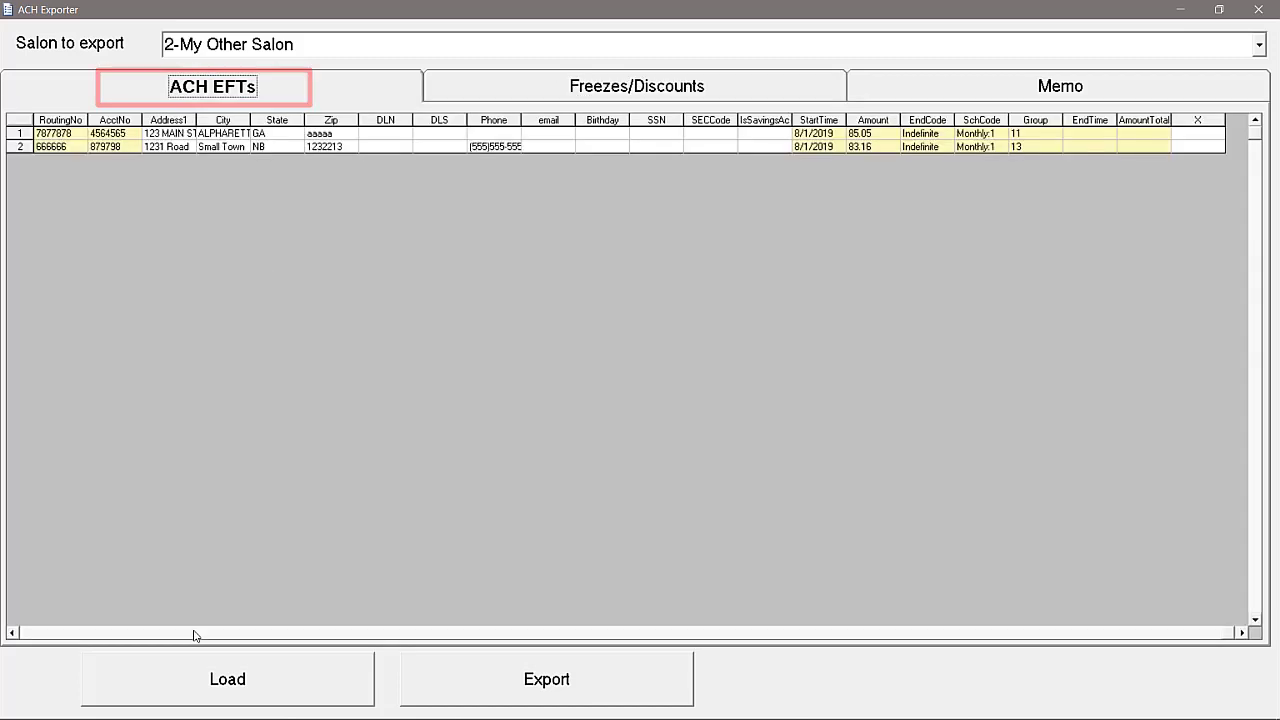
{"action": "left_click", "coordinate": [520, 688]}
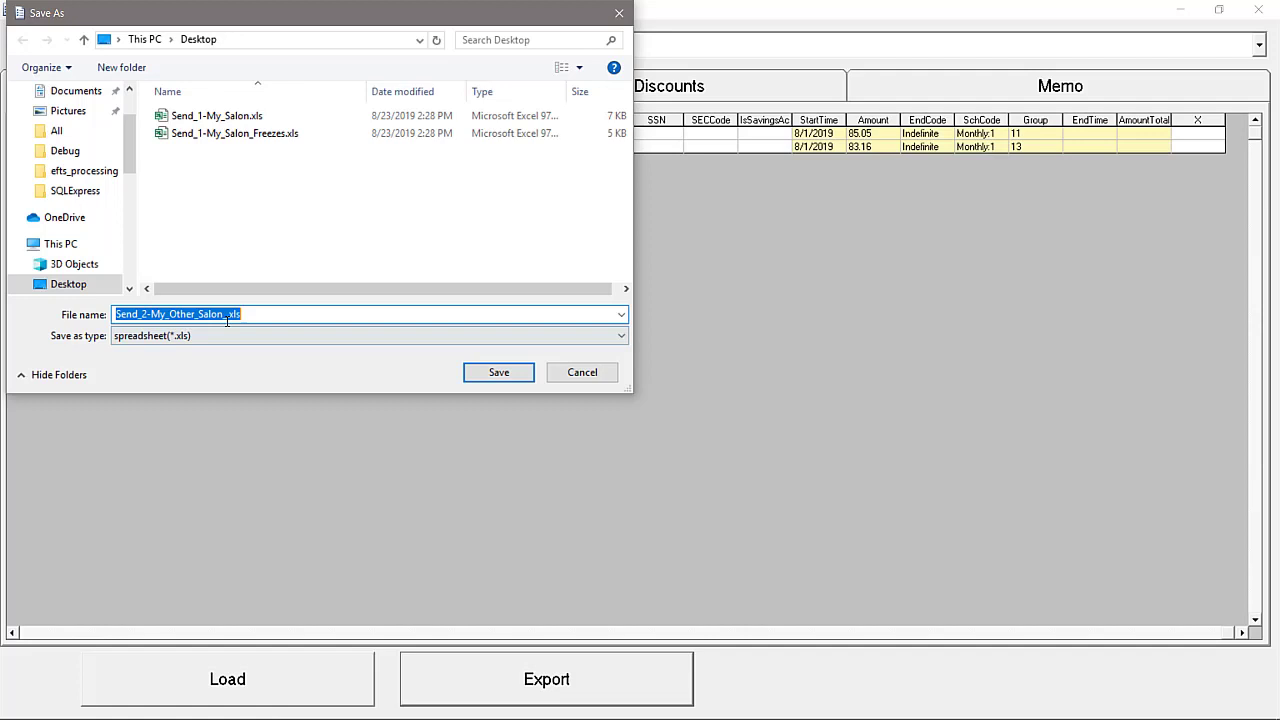
{"action": "left_click", "coordinate": [499, 375]}
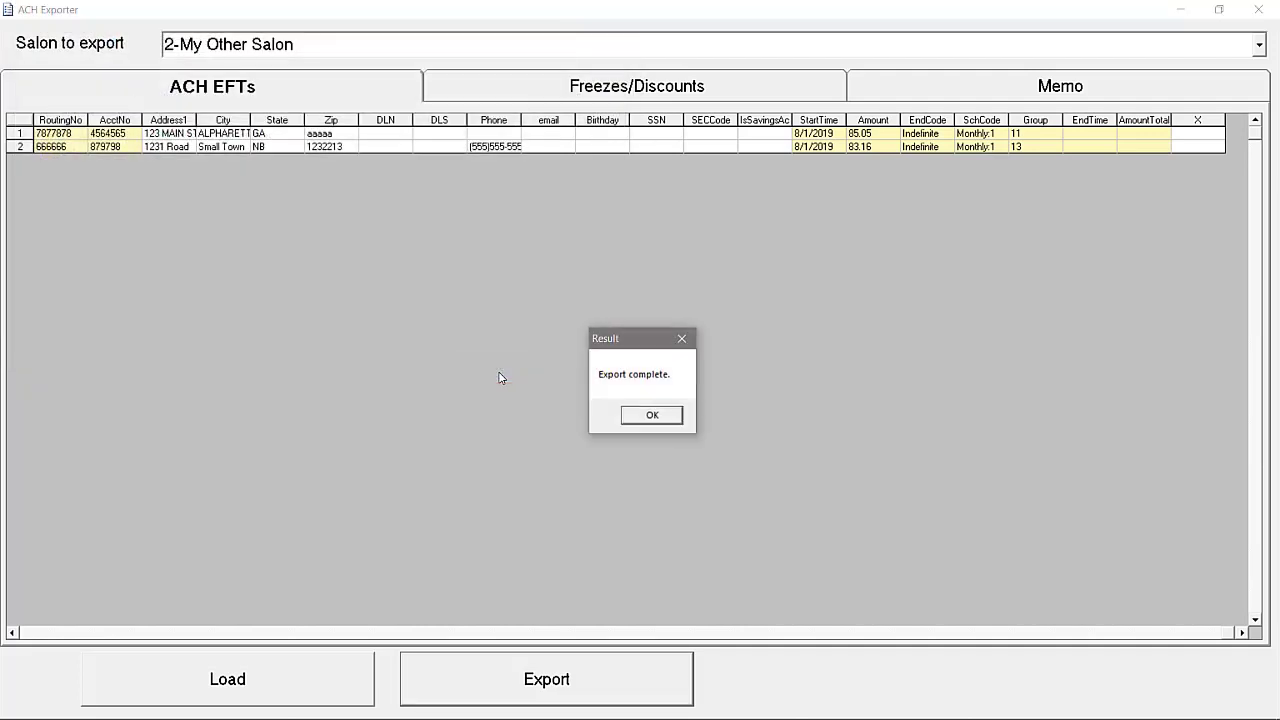
{"action": "left_click", "coordinate": [672, 419]}
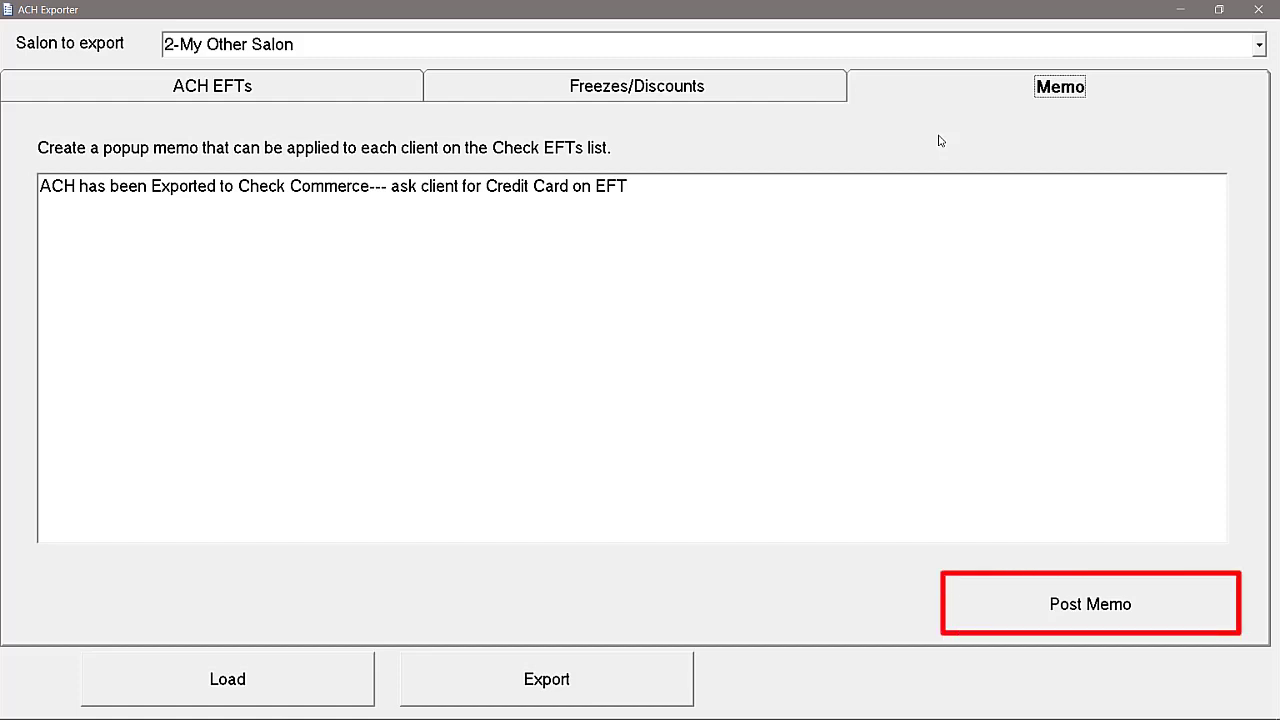
Post the popup memo "ACH has been Exported to Check Commerce--- ask client for Credit Card on EFT" to the second salon's clients
{"action": "left_click", "coordinate": [1088, 600]}
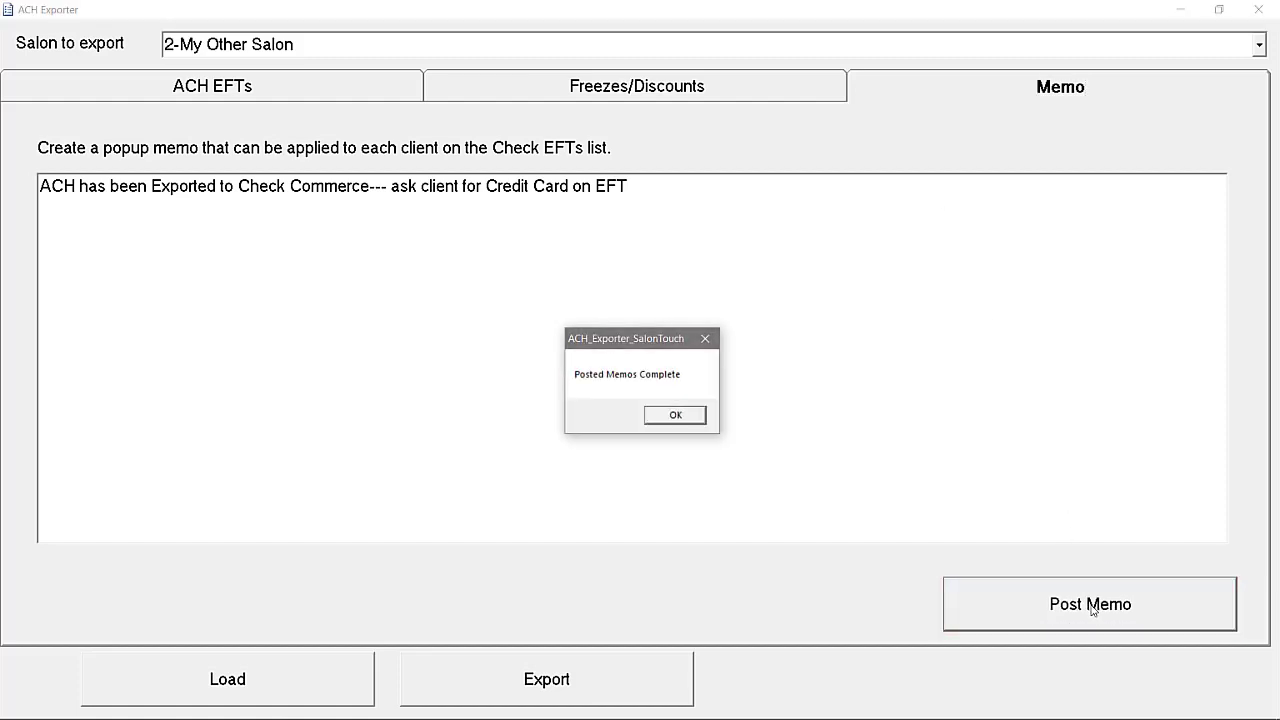
{"action": "left_click", "coordinate": [689, 417]}
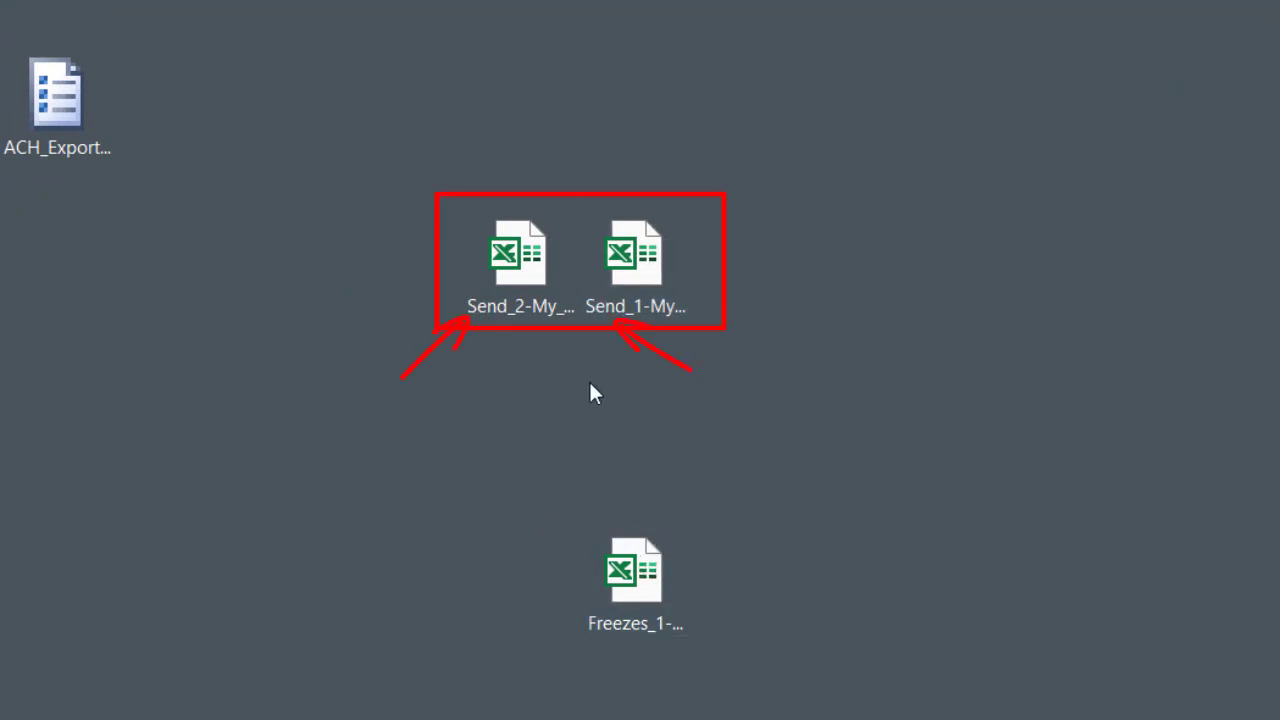
Open the exported spreadsheet Send_2-My_Other_Salon_.xls from the Desktop
{"action": "left_click", "coordinate": [544, 295]}
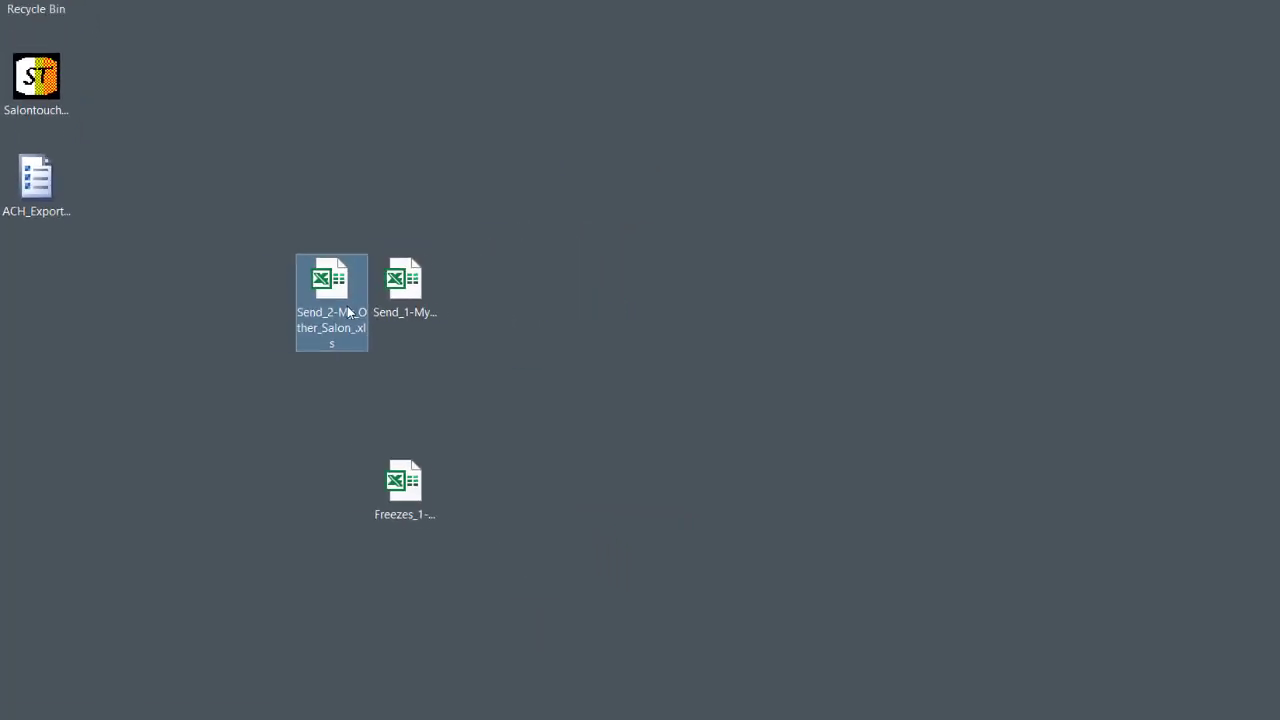
{"action": "double_click", "coordinate": [284, 300]}
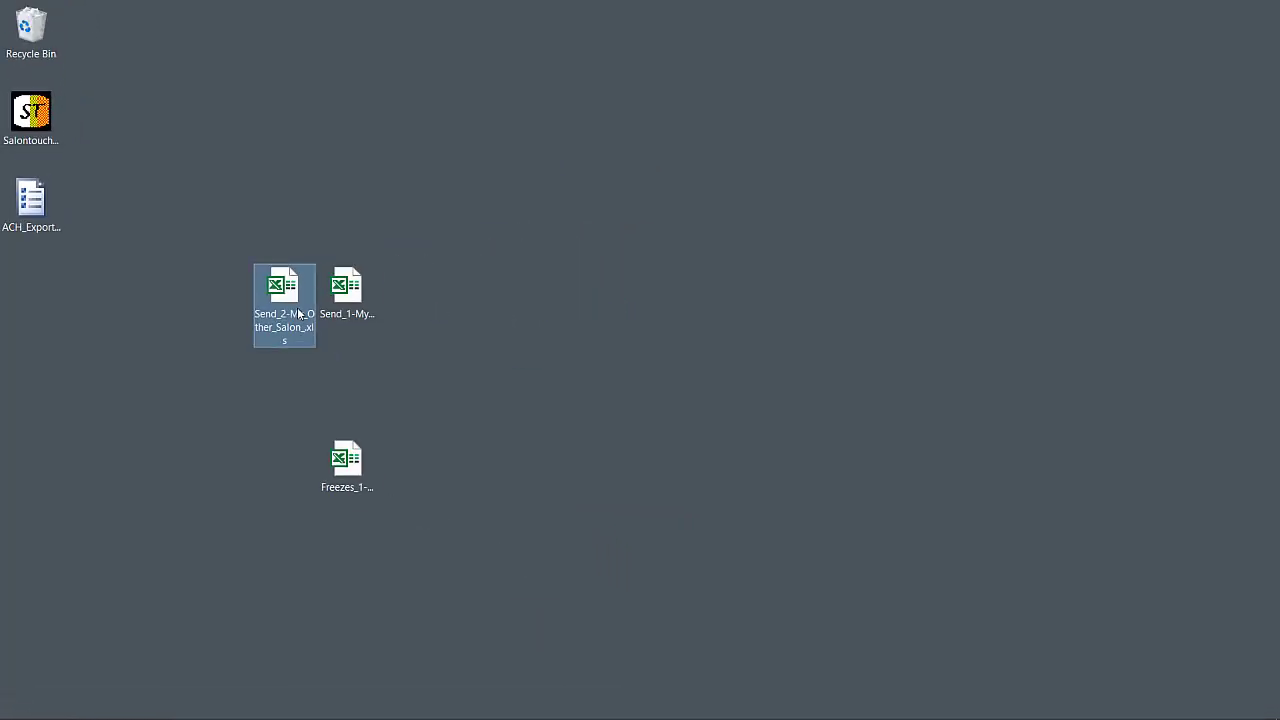